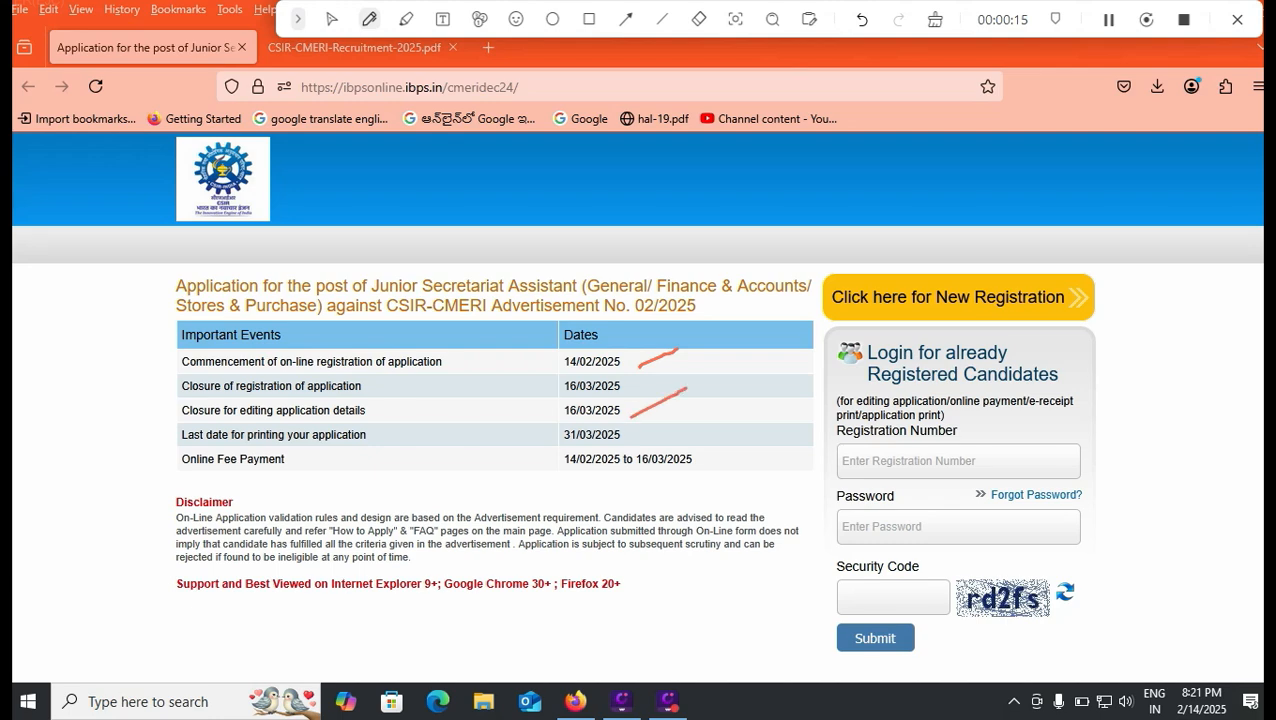
- Clear the pen marks and review the posts table and written examination scheme in CSIR-CMERI-Recruitment-2025.pdf
{"action": "left_click", "coordinate": [935, 19]}
{"action": "left_click", "coordinate": [331, 19]}
{"action": "left_click", "coordinate": [354, 48]}
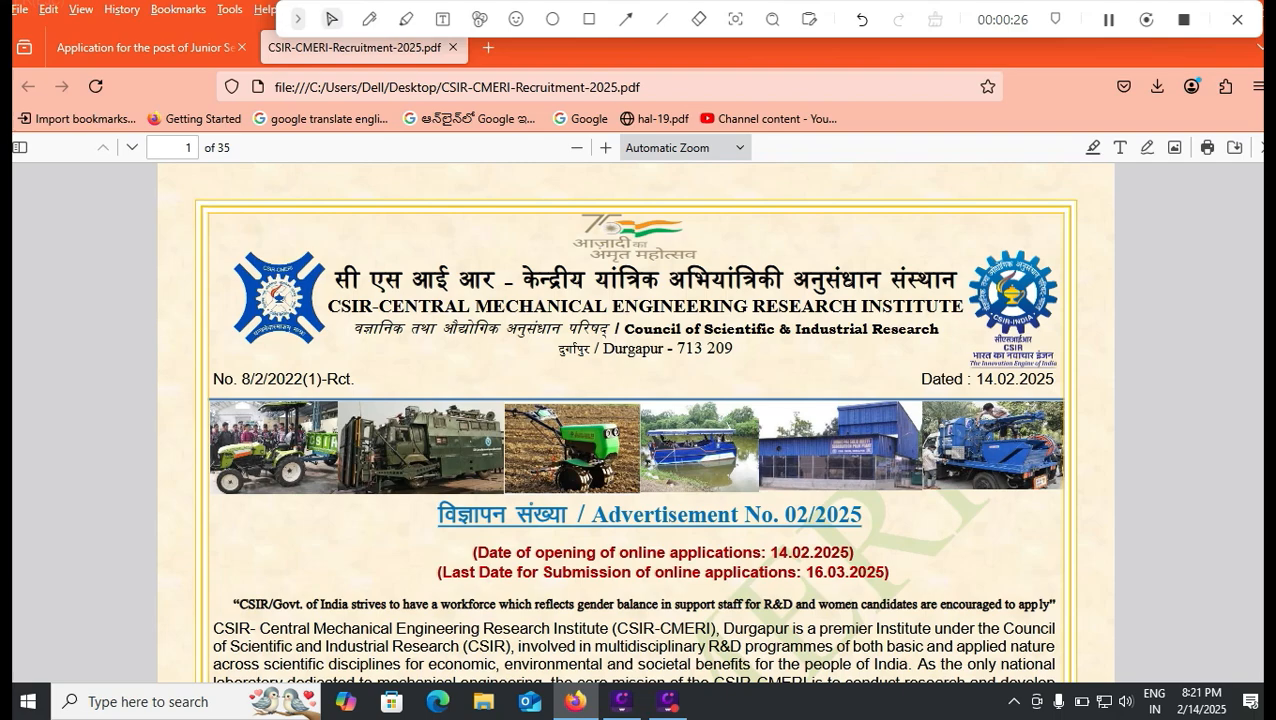
{"action": "scroll", "coordinate": [636, 420], "scroll_direction": "down", "scroll_amount": 5}
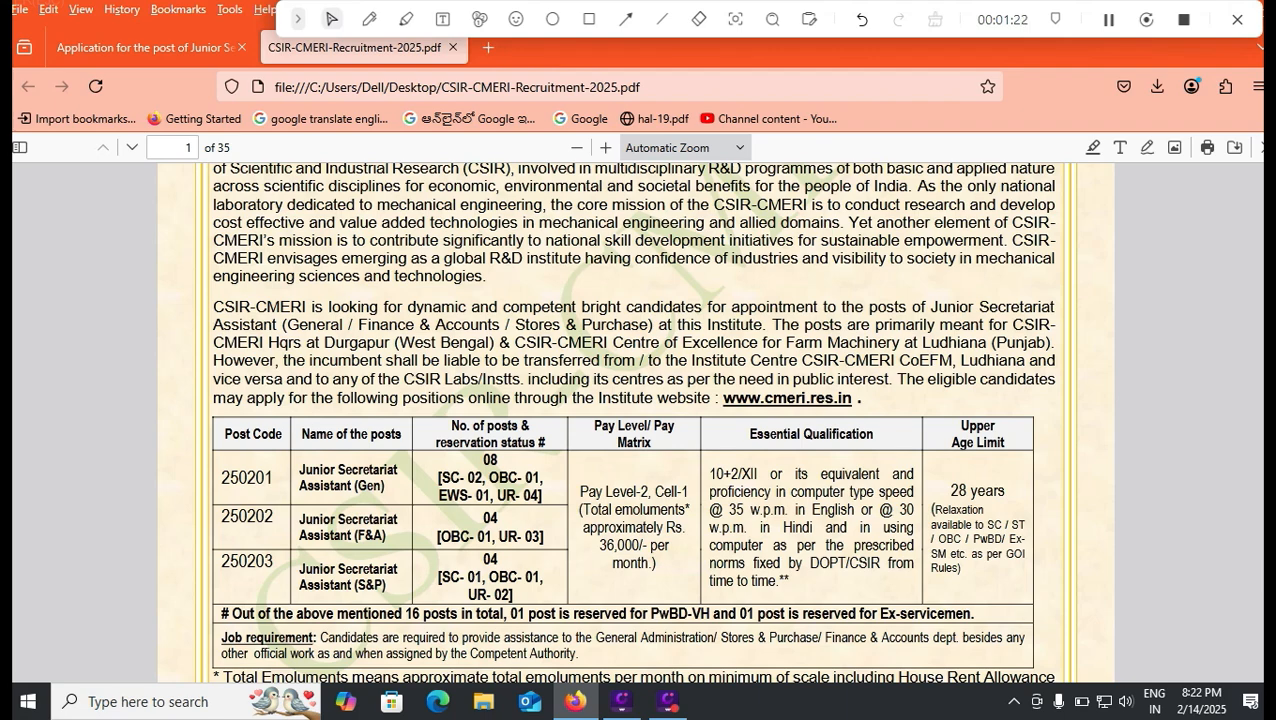
{"action": "scroll", "coordinate": [634, 420], "scroll_direction": "down", "scroll_amount": 3}
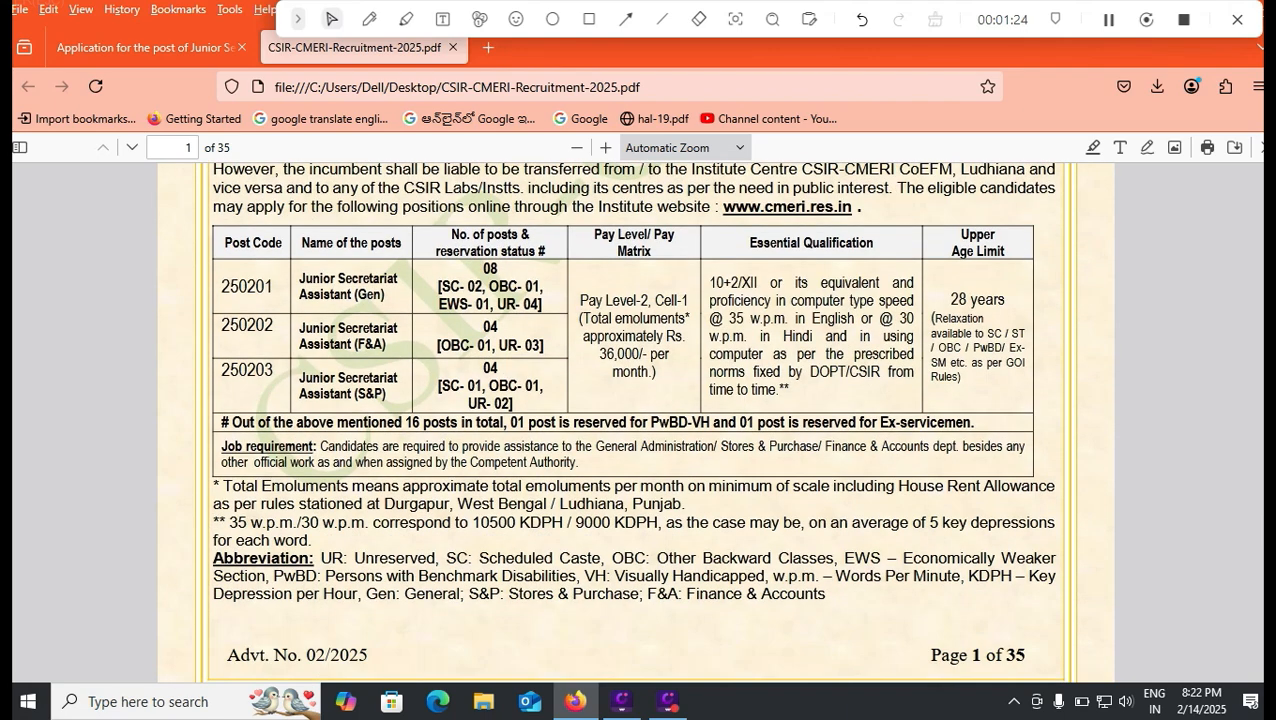
{"action": "scroll", "coordinate": [634, 420], "scroll_direction": "down", "scroll_amount": 8}
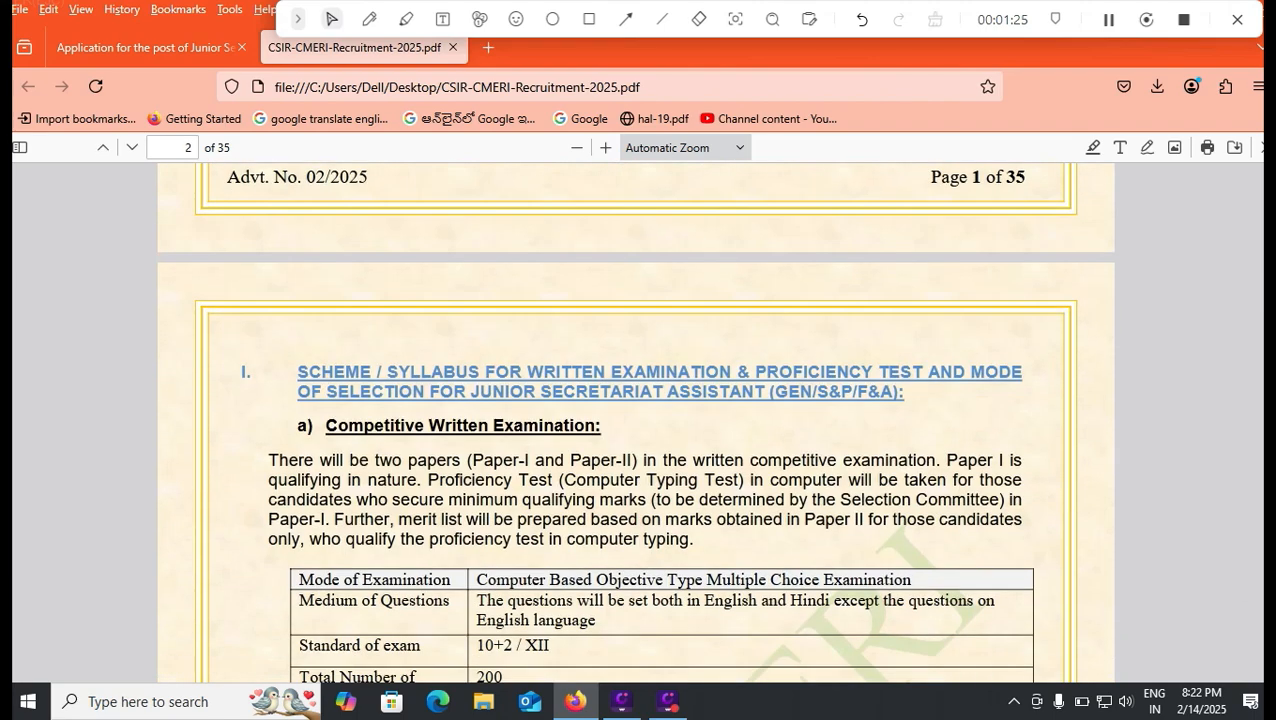
{"action": "scroll", "coordinate": [634, 420], "scroll_direction": "down", "scroll_amount": 4}
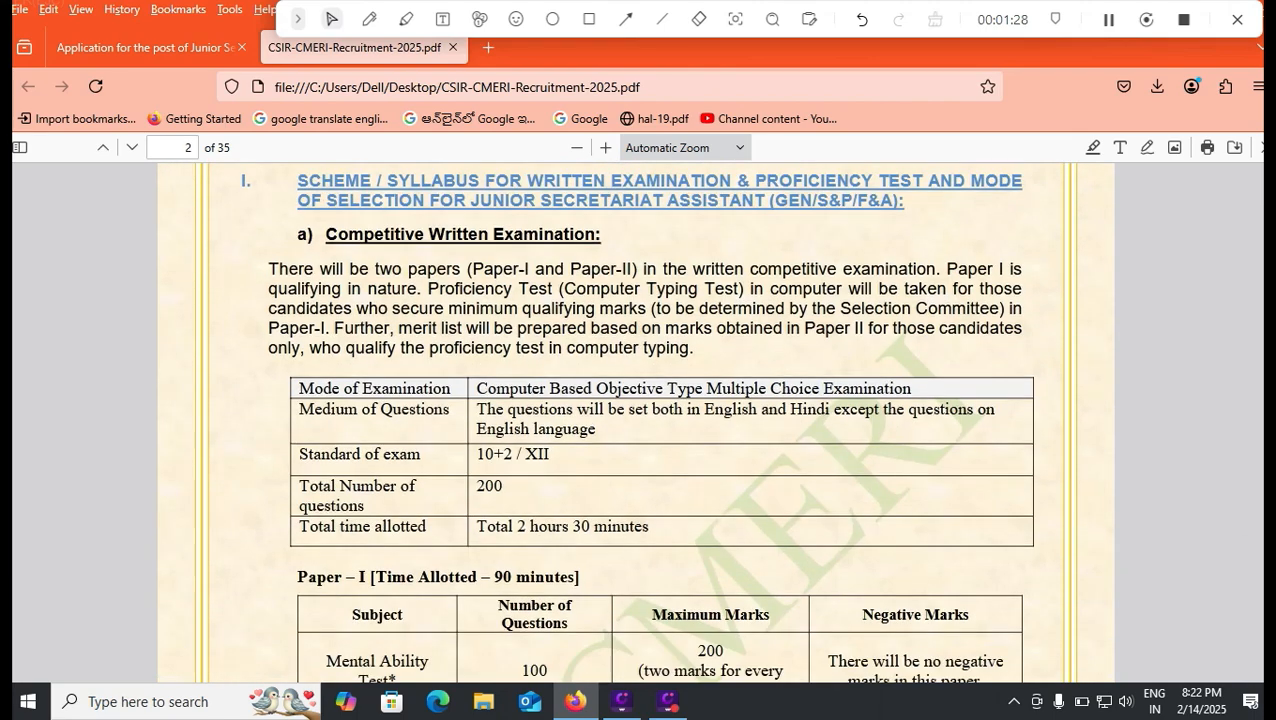
{"action": "scroll", "coordinate": [634, 420], "scroll_direction": "down", "scroll_amount": 4}
- Return to the Junior Secretariat Assistant application page and outline the new registration link with a red rectangle
{"action": "left_click", "coordinate": [146, 48]}
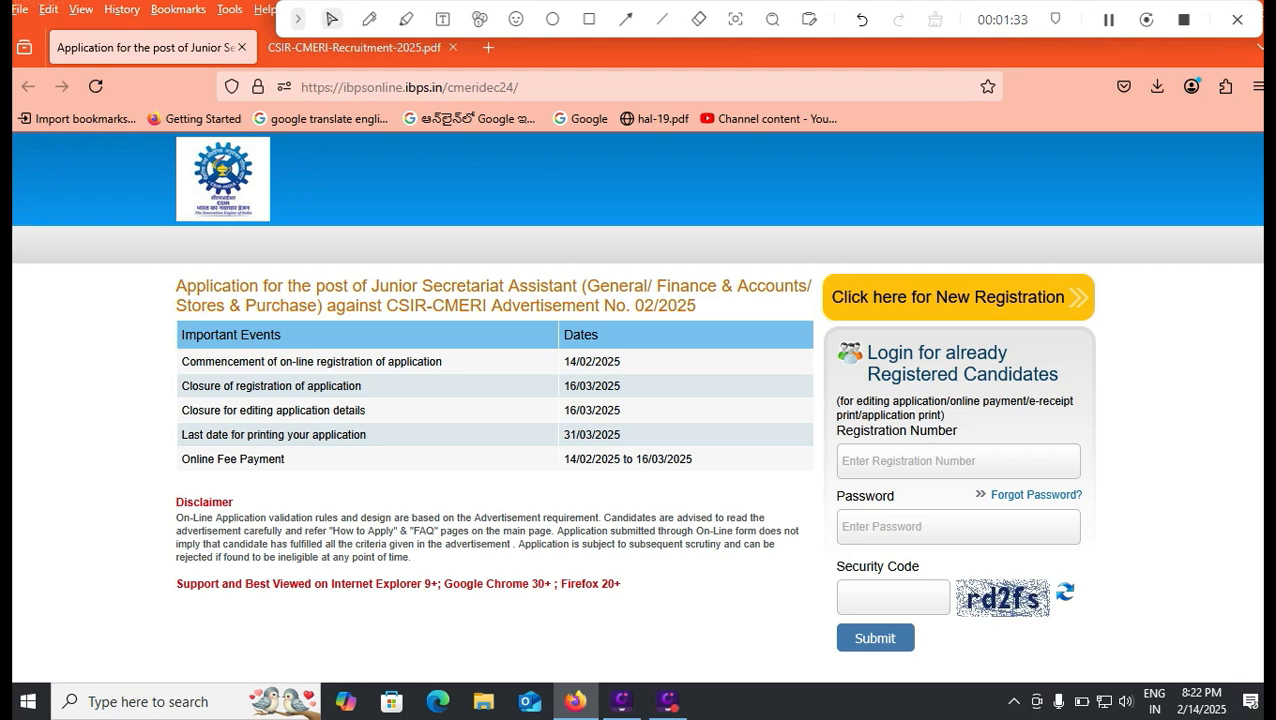
{"action": "left_click", "coordinate": [589, 19]}
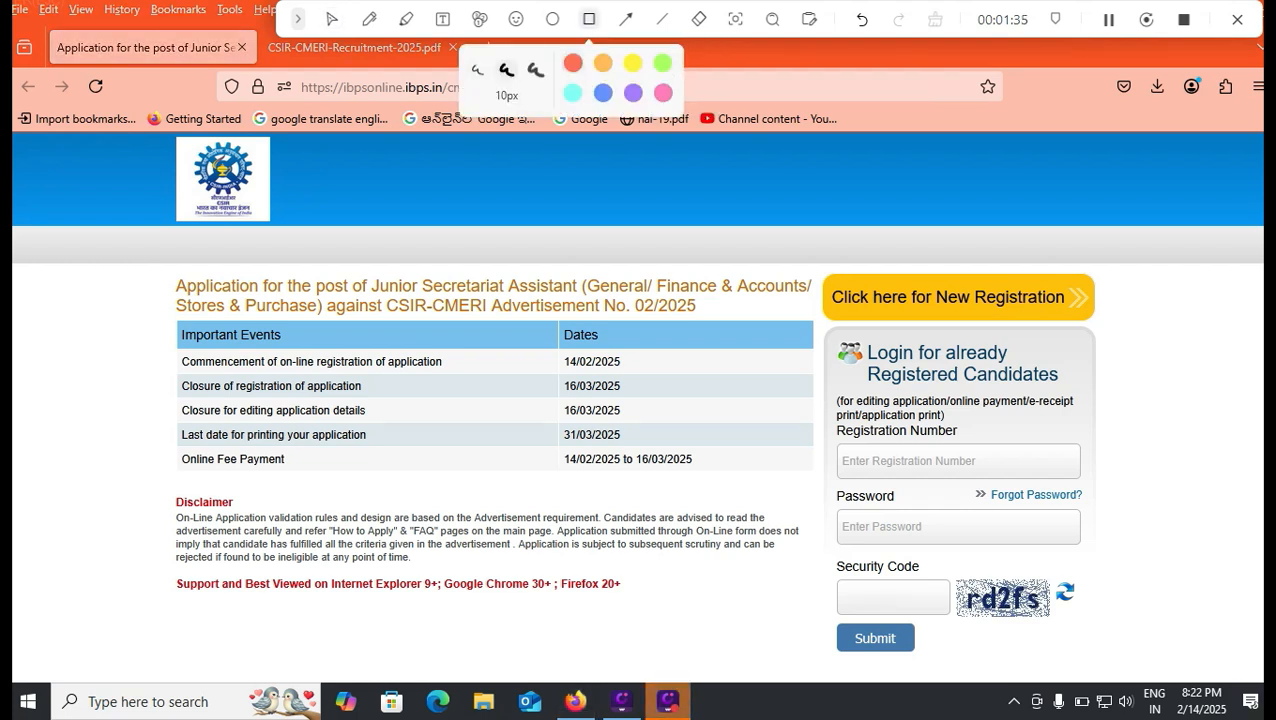
{"action": "mouse_move", "coordinate": [820, 257]}
{"action": "left_mouse_down"}
{"action": "mouse_move", "coordinate": [888, 320]}
{"action": "mouse_move", "coordinate": [1100, 340]}
{"action": "left_mouse_up"}
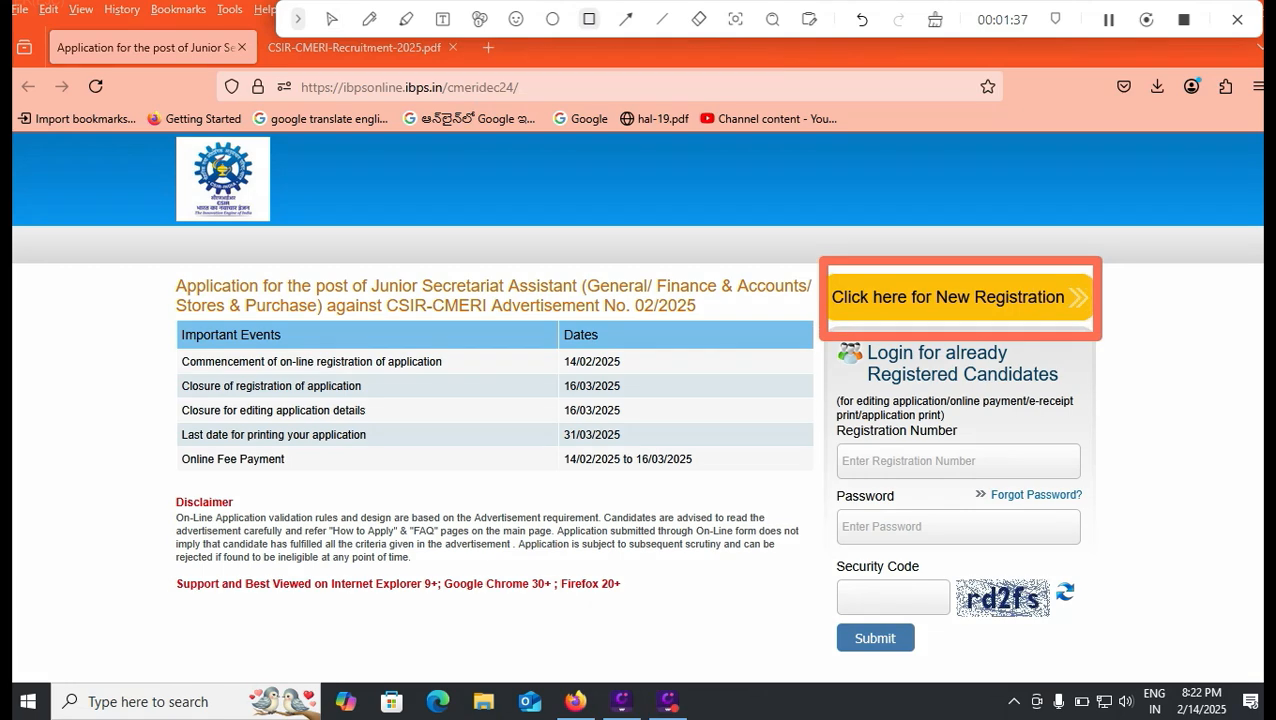
{"action": "left_click", "coordinate": [332, 19]}
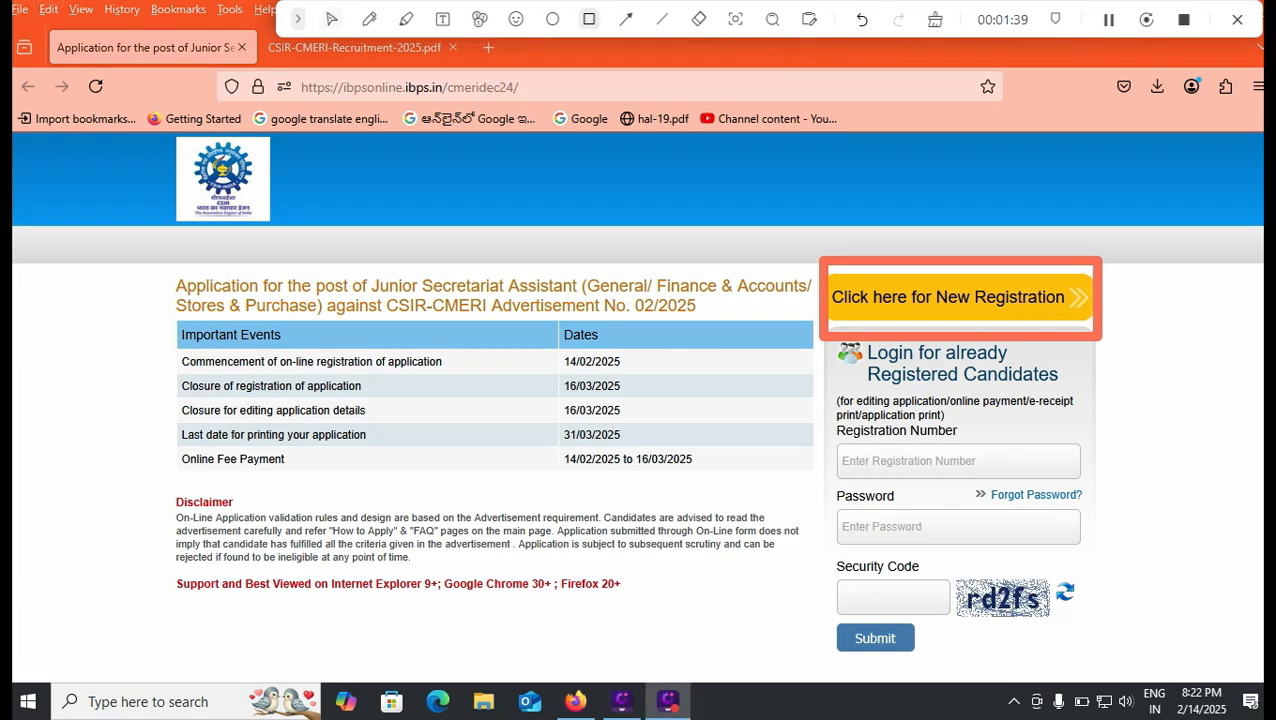
- Open the new registration form and erase the drawn rectangle
{"action": "left_click", "coordinate": [950, 297]}
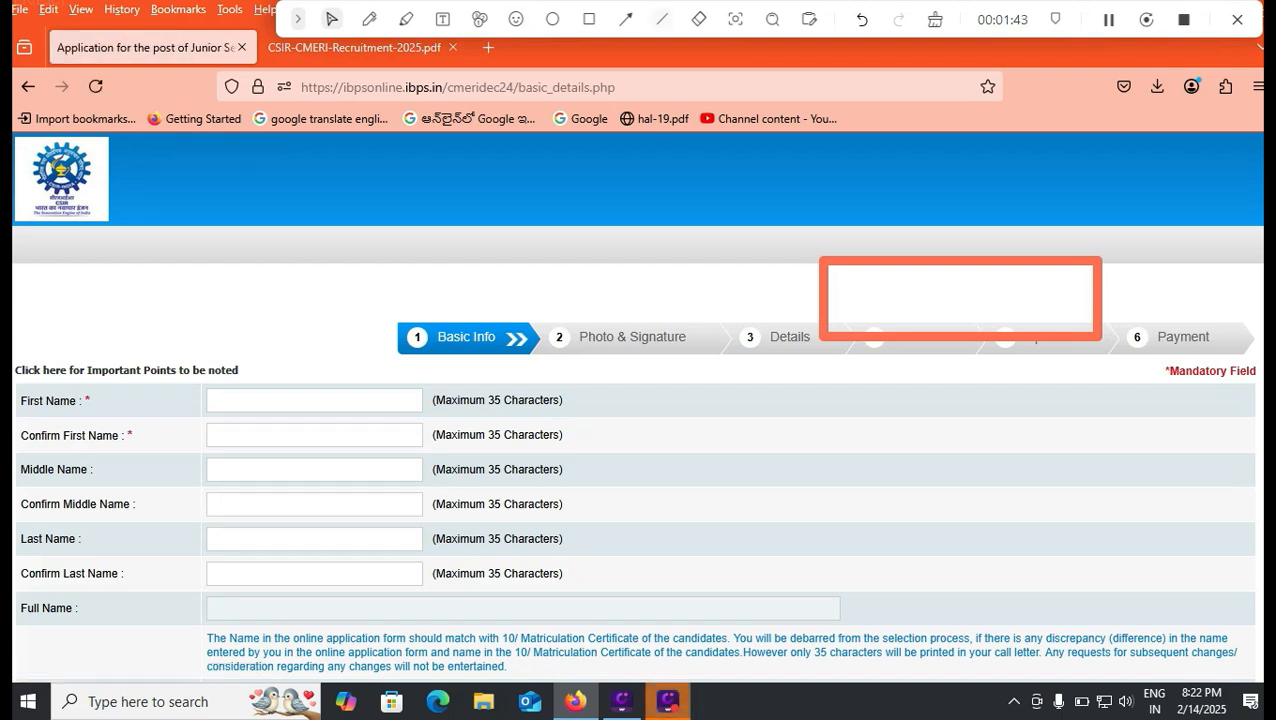
{"action": "left_click", "coordinate": [699, 19]}
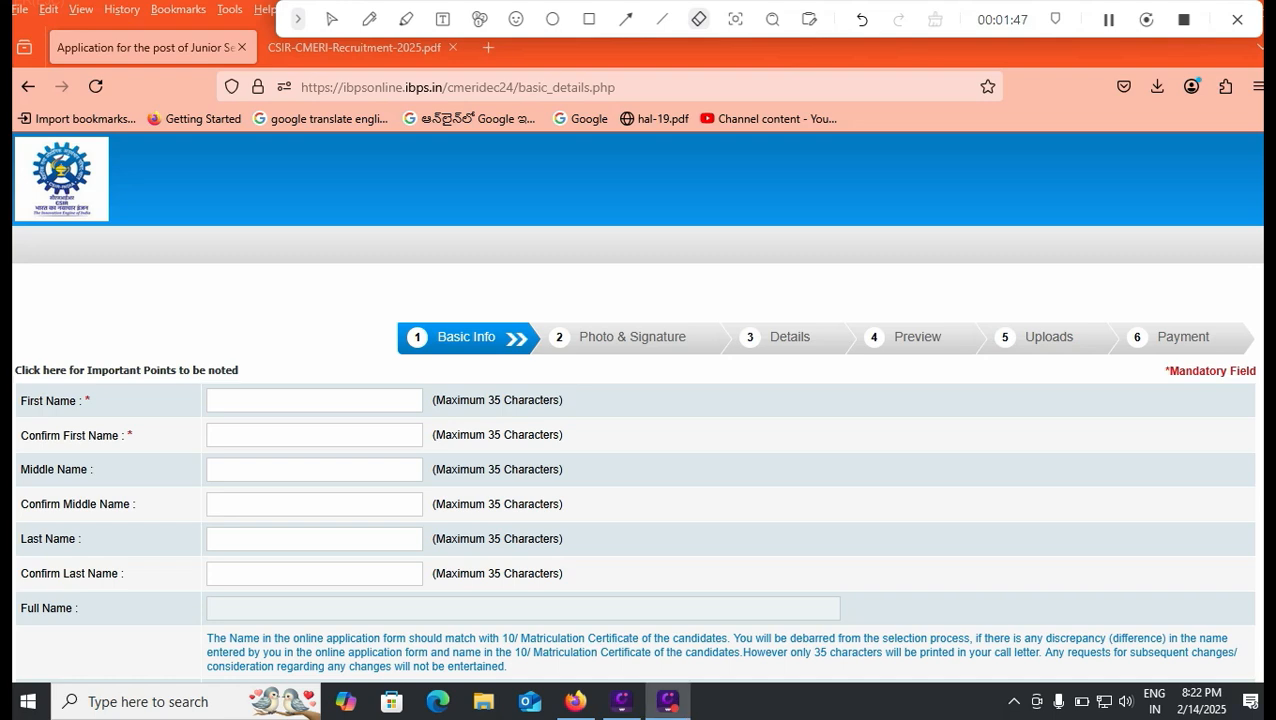
{"action": "left_click", "coordinate": [332, 19]}
- Examine the applicant's first, middle, last and full name entries in the Basic Info form
{"action": "scroll", "coordinate": [638, 406], "scroll_direction": "down", "scroll_amount": 2}
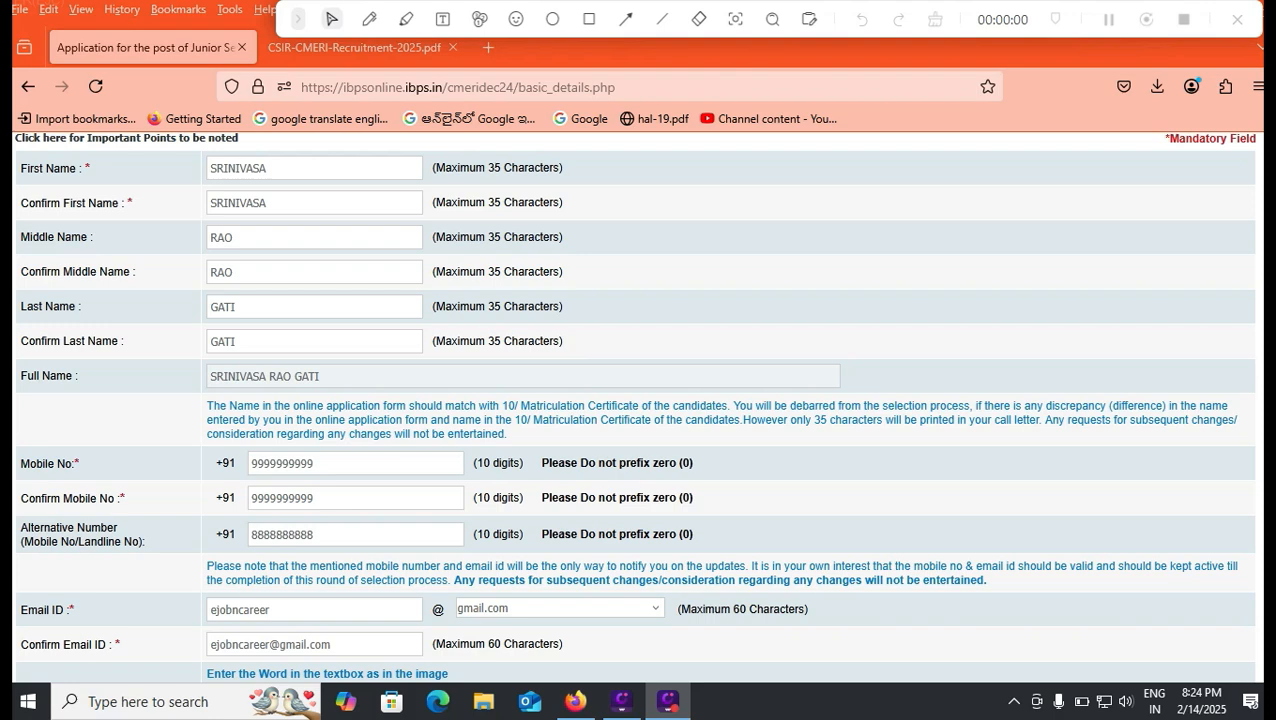
{"action": "scroll", "coordinate": [638, 406], "scroll_direction": "up", "scroll_amount": 1}
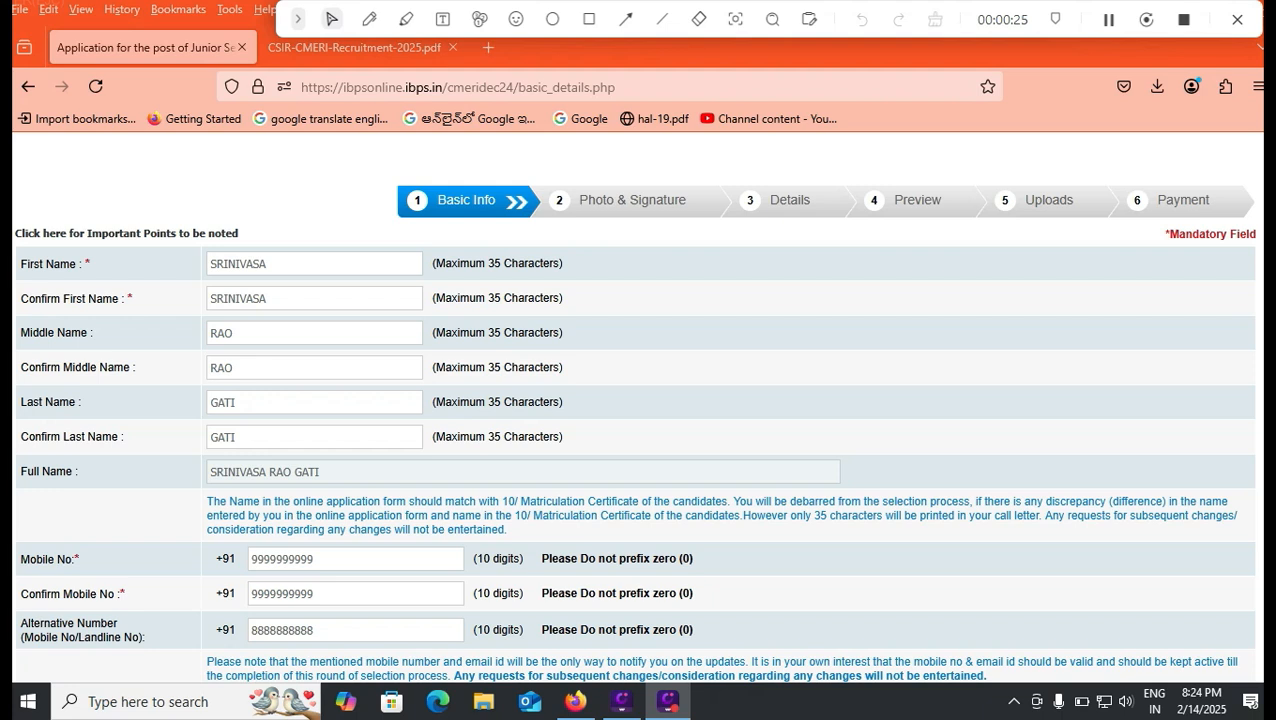
{"action": "double_click", "coordinate": [268, 264]}
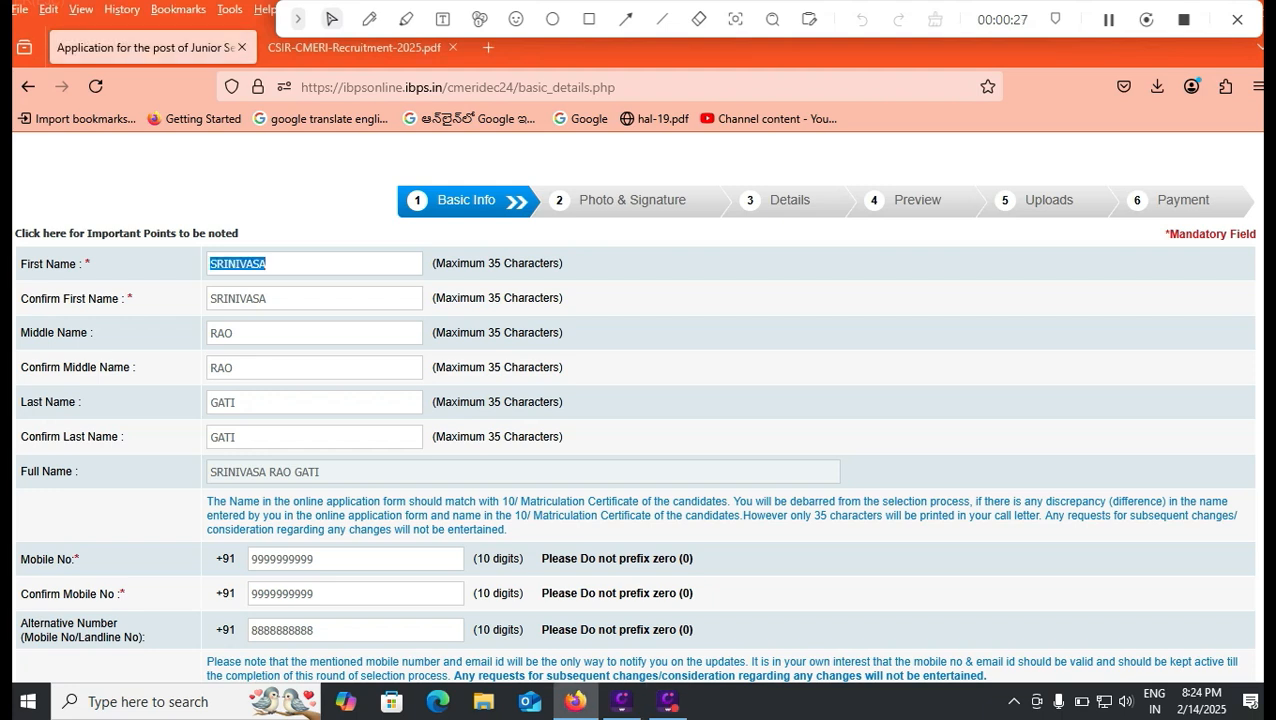
{"action": "left_click", "coordinate": [268, 264]}
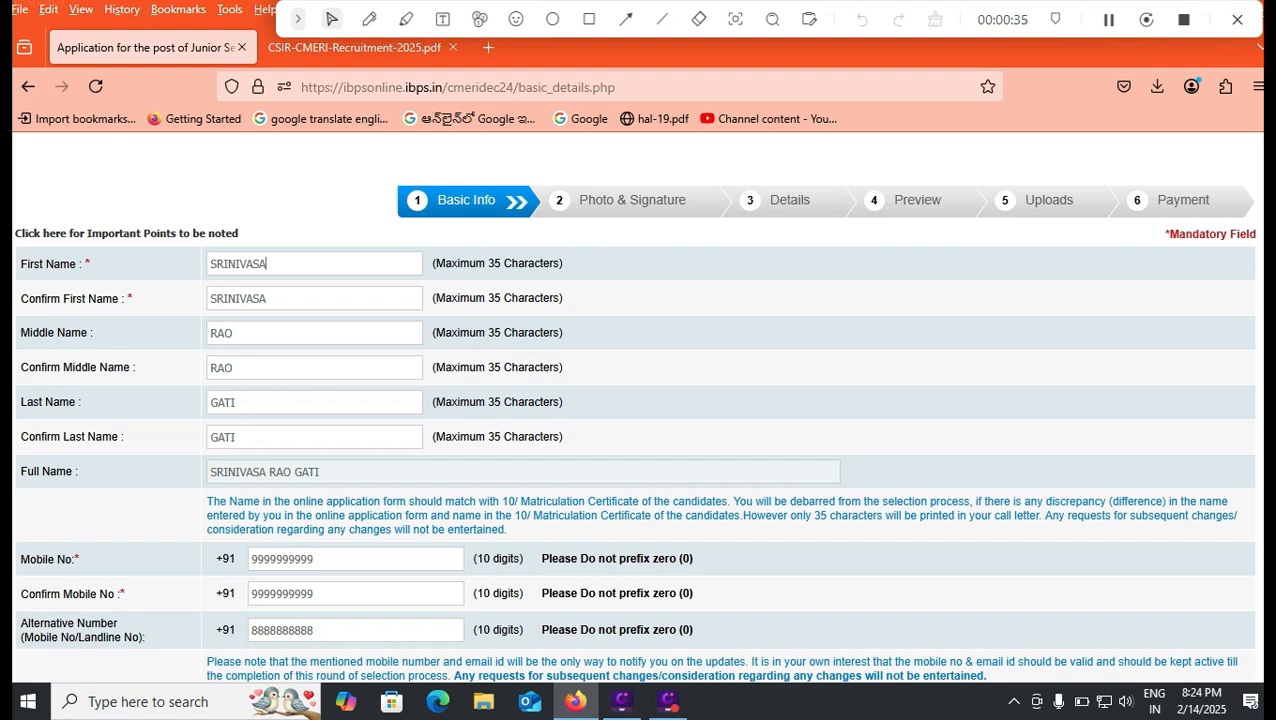
{"action": "left_click_drag", "start_coordinate": [321, 472], "coordinate": [208, 472]}
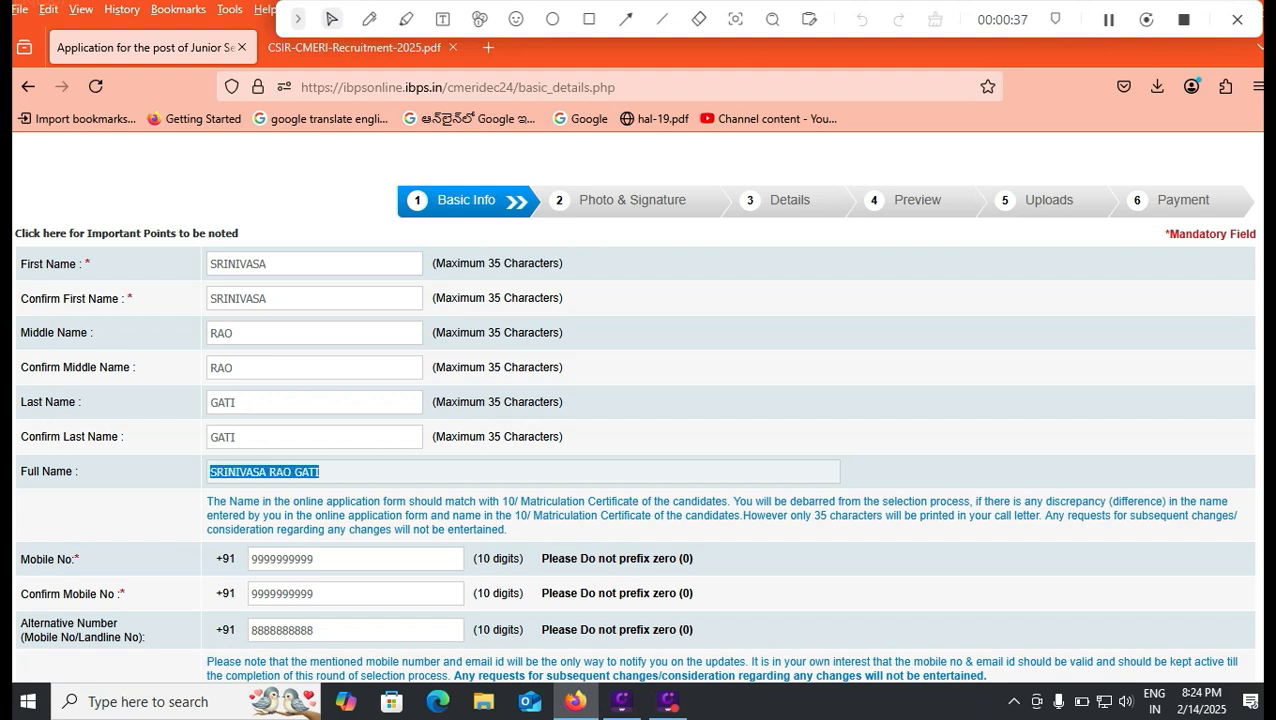
{"action": "double_click", "coordinate": [239, 472]}
{"action": "double_click", "coordinate": [280, 472]}
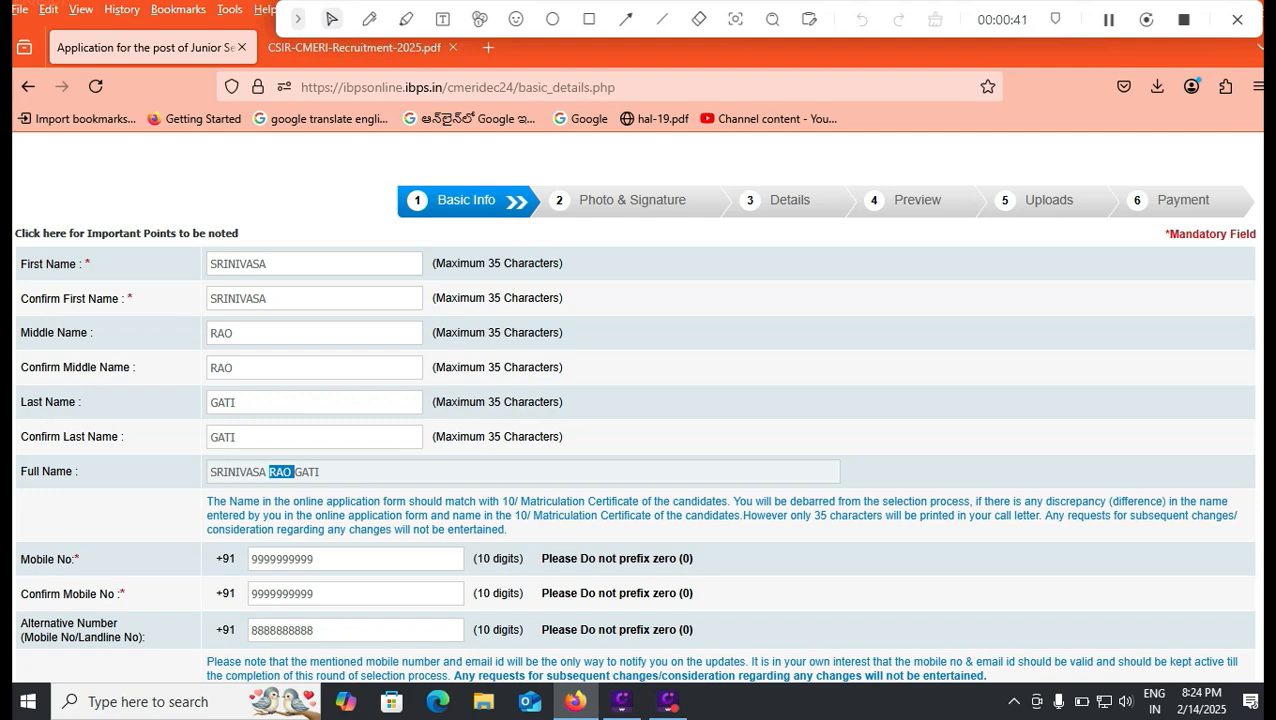
{"action": "left_click", "coordinate": [284, 472]}
- Check the mobile number and its confirmation, and clear the alternative number field
{"action": "scroll", "coordinate": [634, 409], "scroll_direction": "down", "scroll_amount": 3}
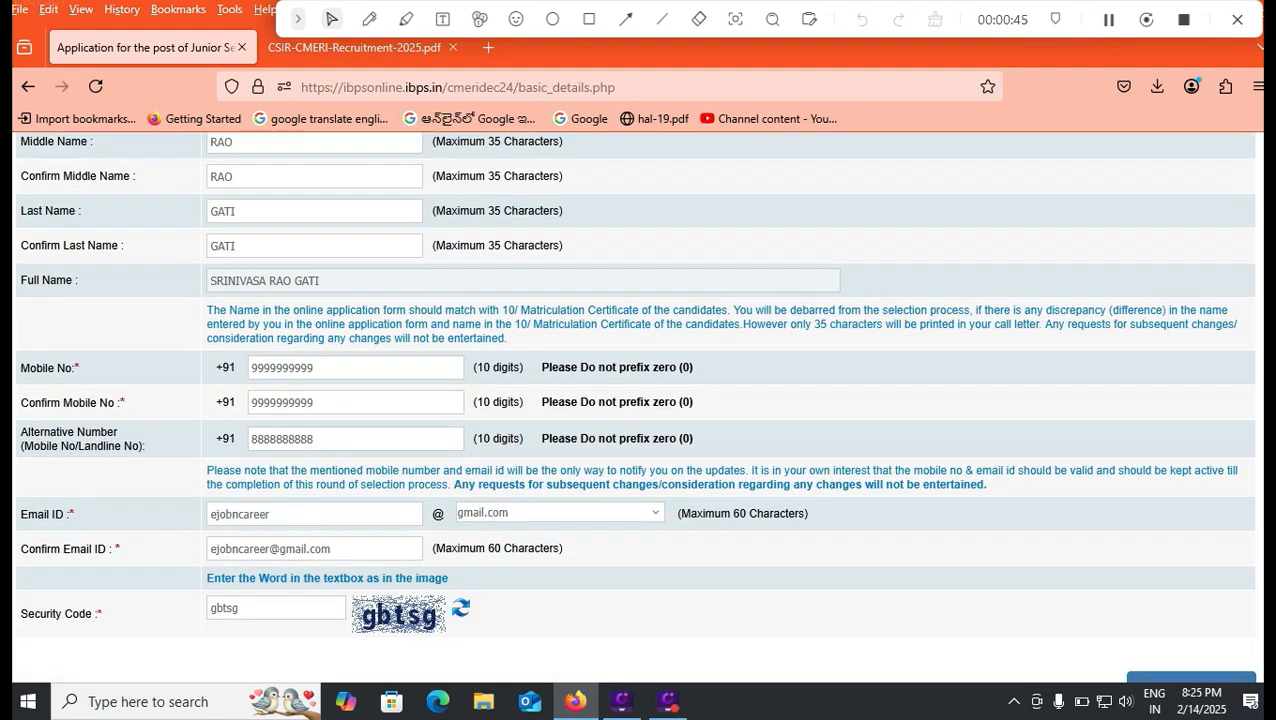
{"action": "double_click", "coordinate": [314, 368]}
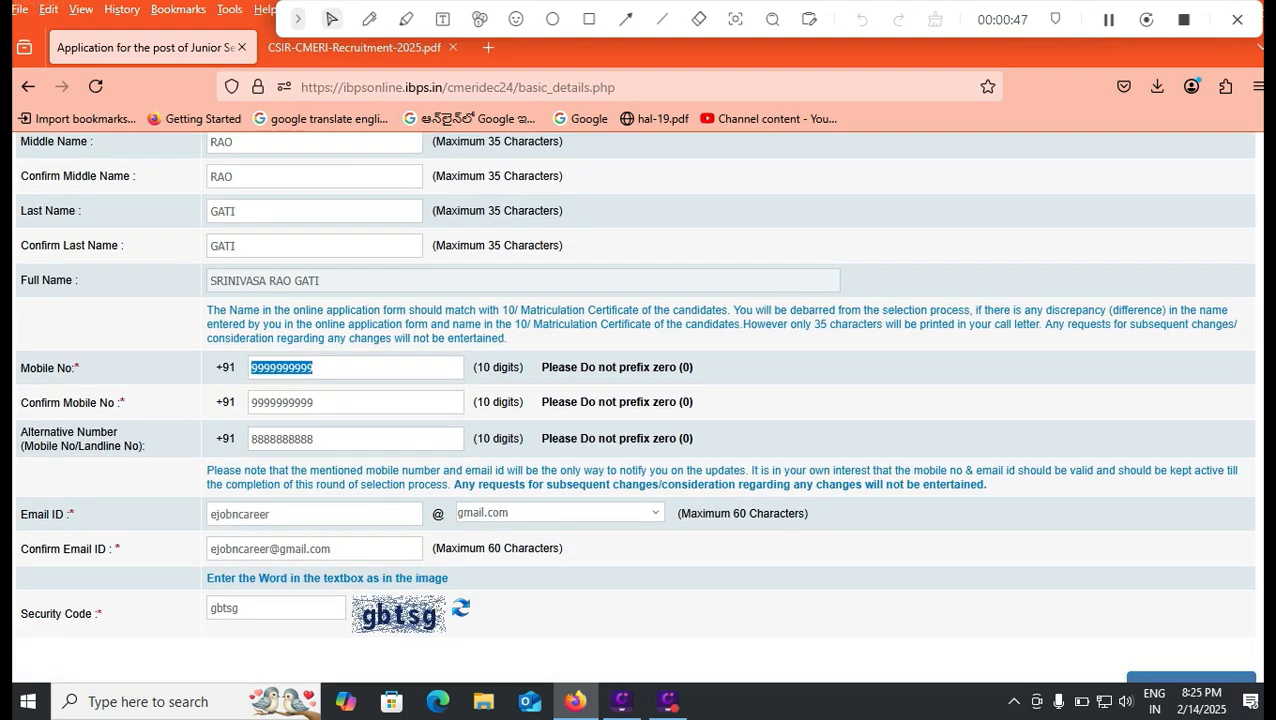
{"action": "left_click", "coordinate": [314, 402]}
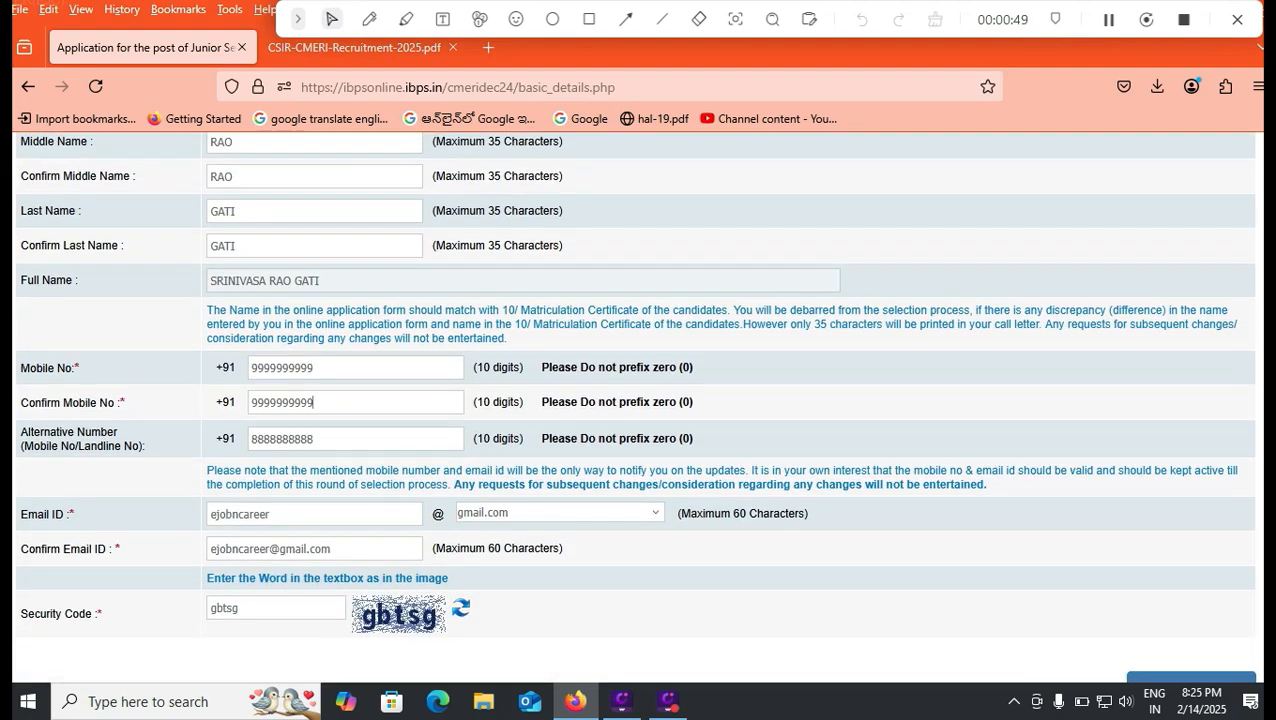
{"action": "double_click", "coordinate": [314, 438]}
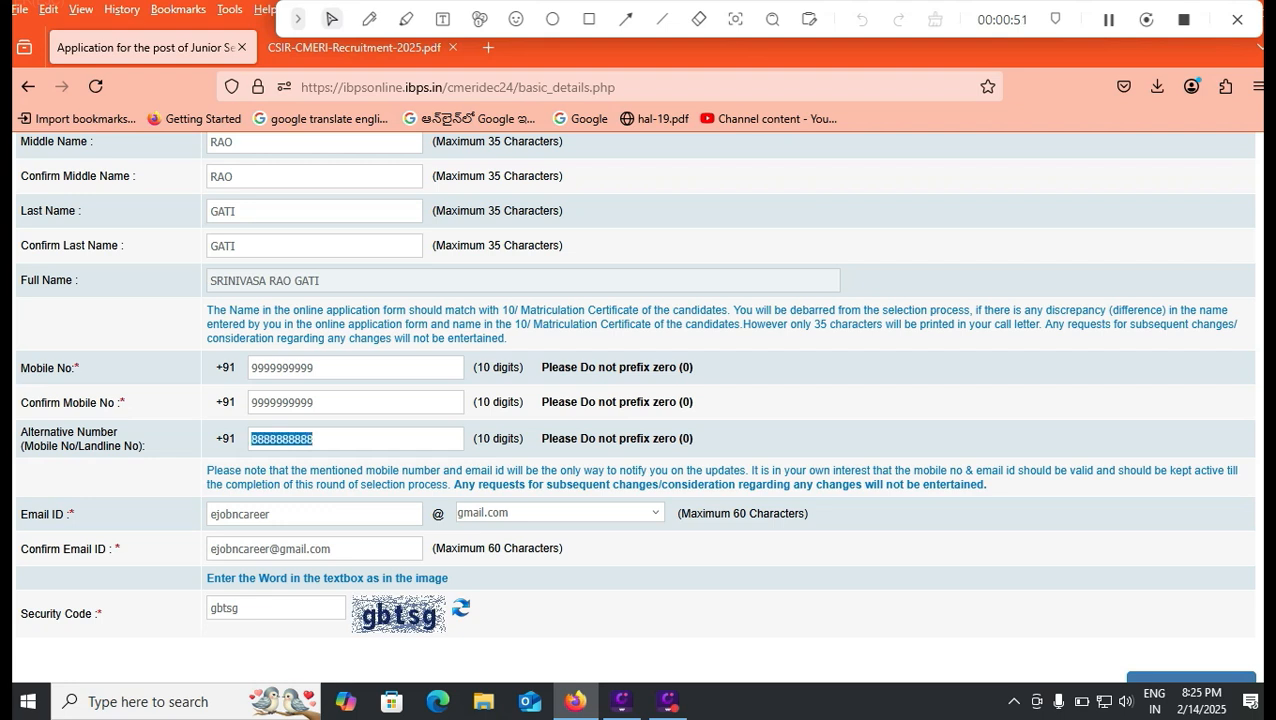
{"action": "key", "text": "BackSpace"}
- Check the email ID, the available domain names and the confirmation email entry
{"action": "left_click", "coordinate": [271, 514]}
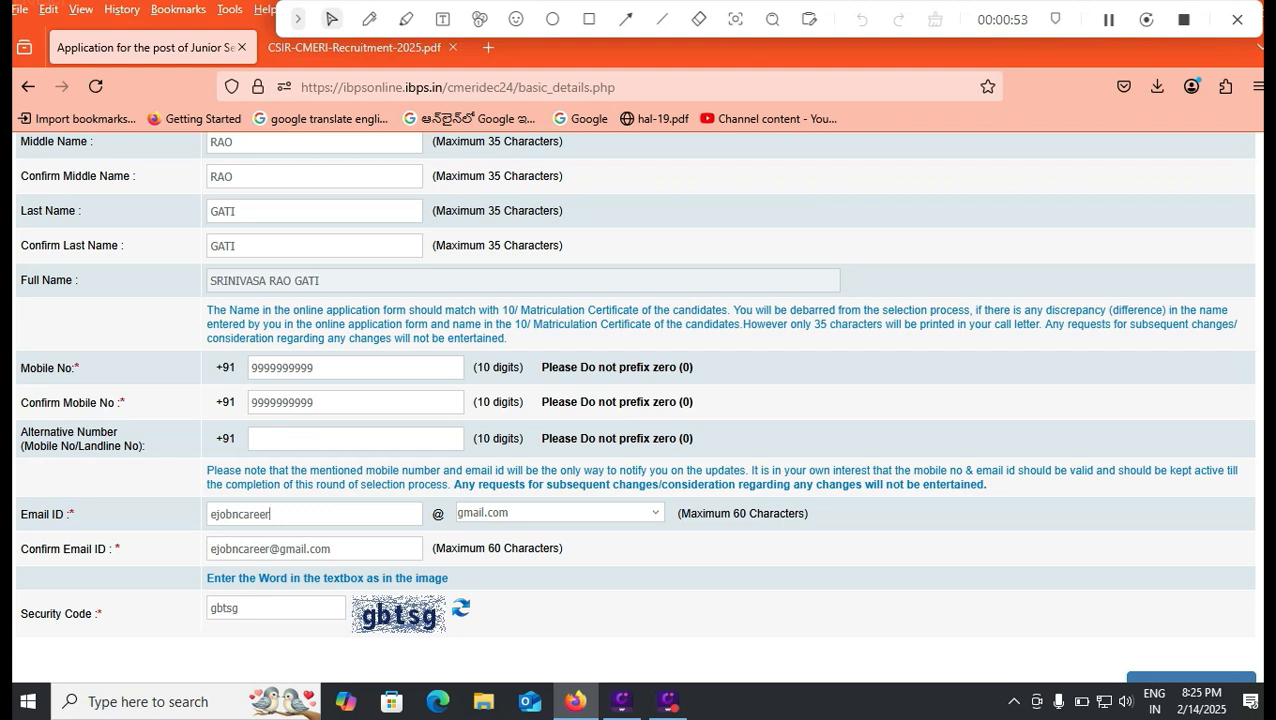
{"action": "left_click", "coordinate": [560, 513]}
{"action": "left_click", "coordinate": [560, 513]}
{"action": "left_click", "coordinate": [560, 513]}
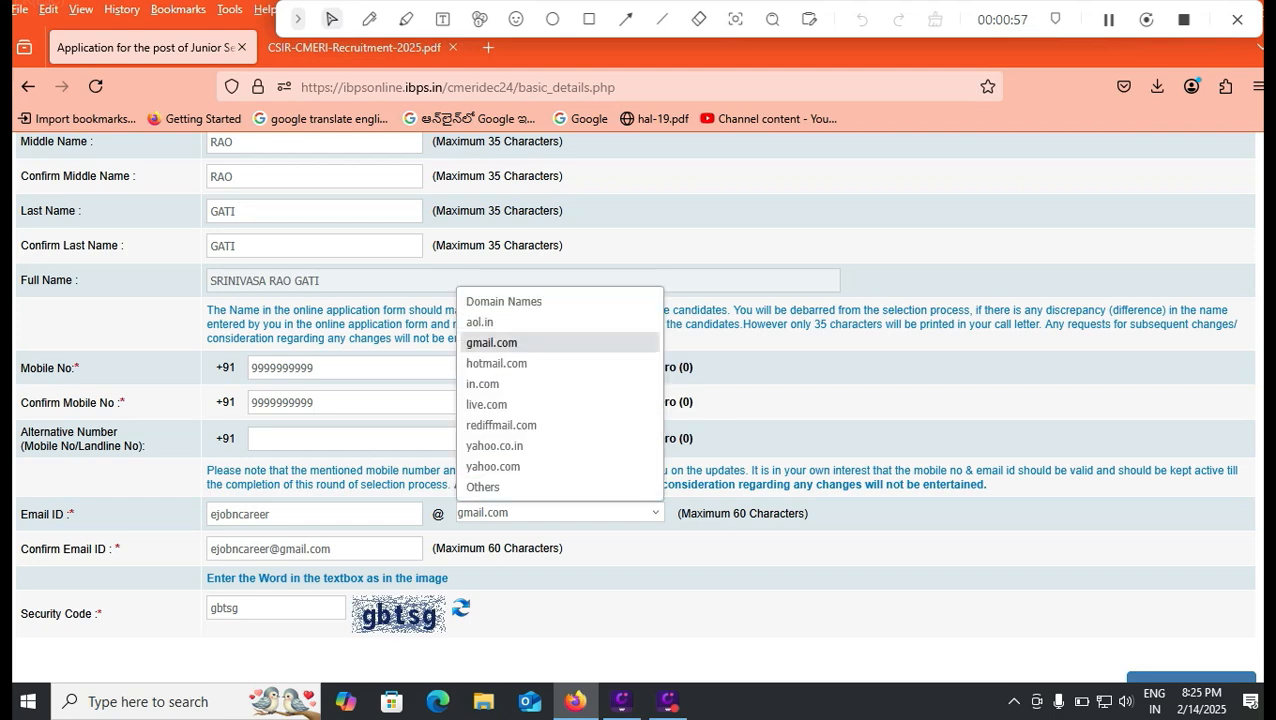
{"action": "left_click", "coordinate": [331, 548]}
- Outline the Save & Next button below the Basic Info form with a rectangle
{"action": "scroll", "coordinate": [331, 548], "scroll_direction": "down", "scroll_amount": 2}
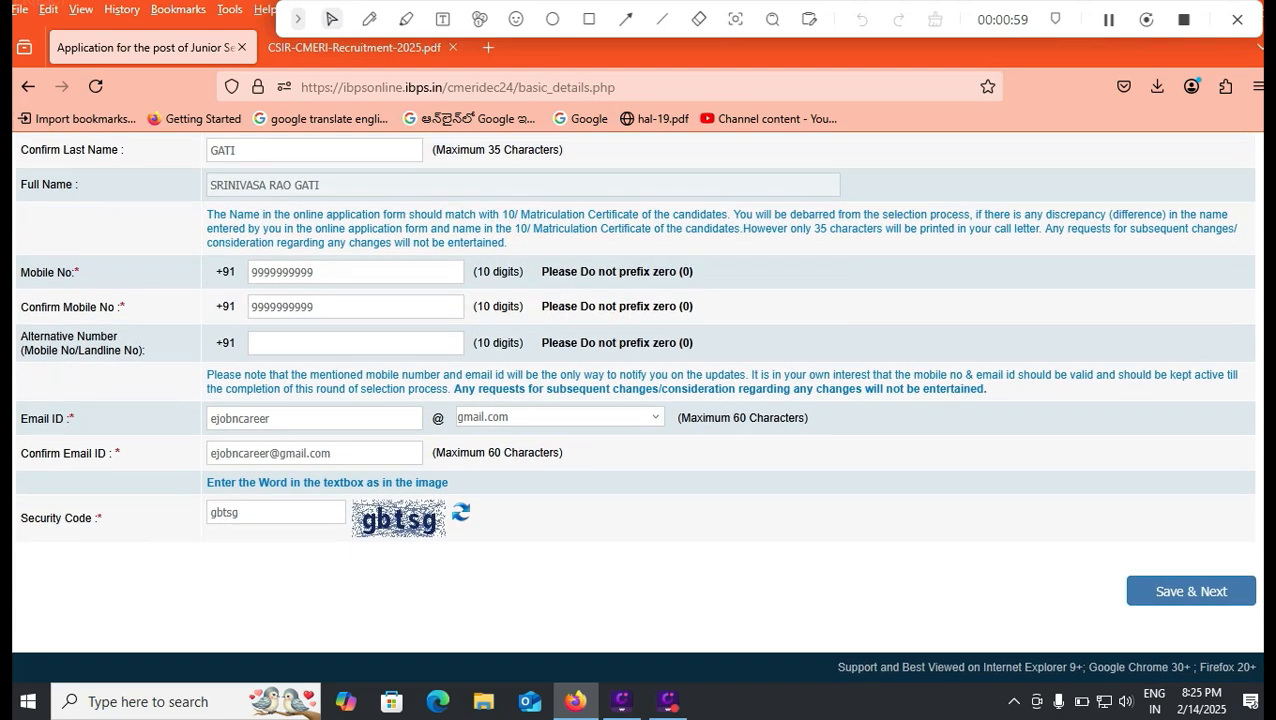
{"action": "left_click", "coordinate": [589, 19]}
{"action": "mouse_move", "coordinate": [1107, 566]}
{"action": "left_mouse_down"}
{"action": "mouse_move", "coordinate": [1152, 628]}
{"action": "mouse_move", "coordinate": [1262, 617]}
{"action": "left_mouse_up"}
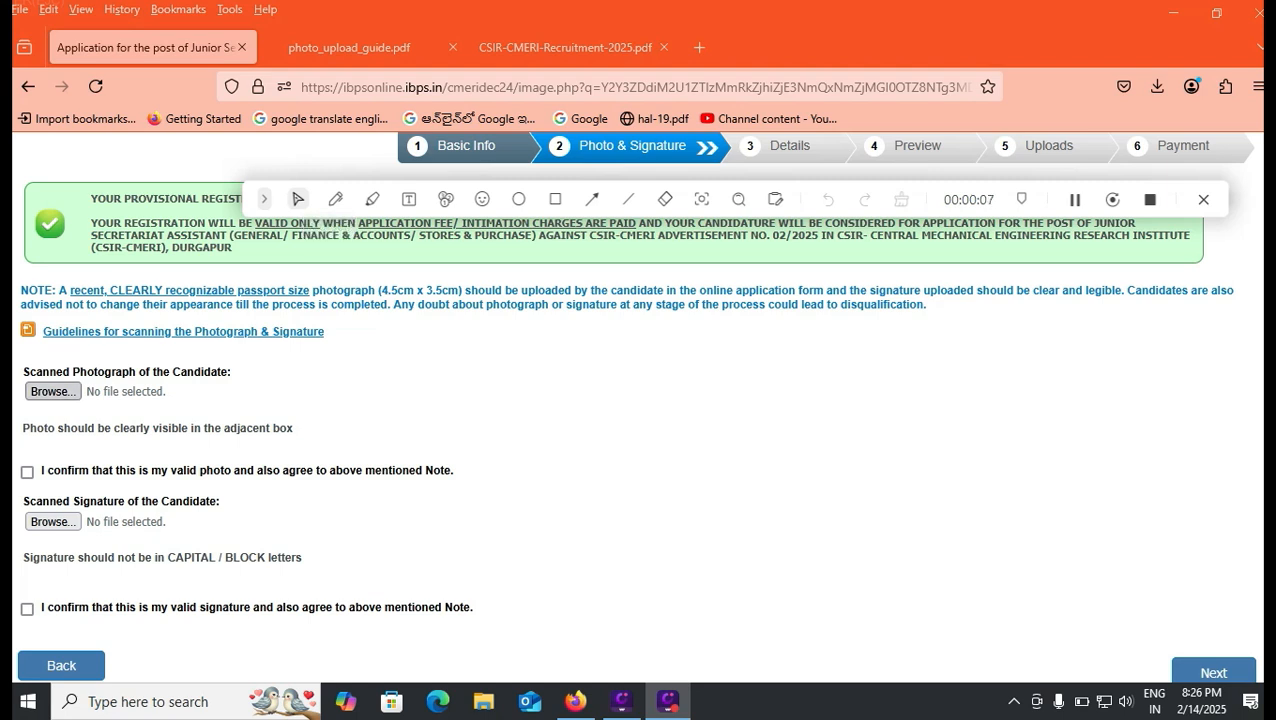
- Accept both the valid photo and the valid signature confirmations on the Photo & Signature page
{"action": "left_click", "coordinate": [27, 471]}
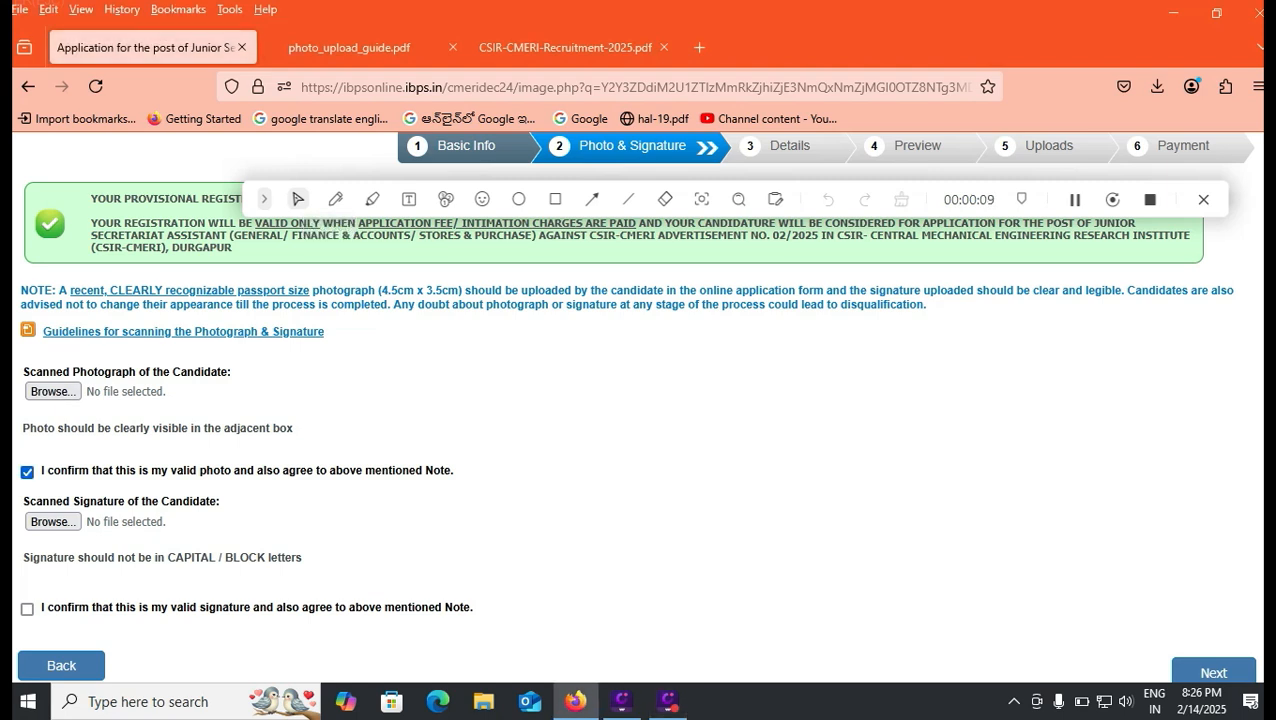
{"action": "left_click", "coordinate": [27, 608]}
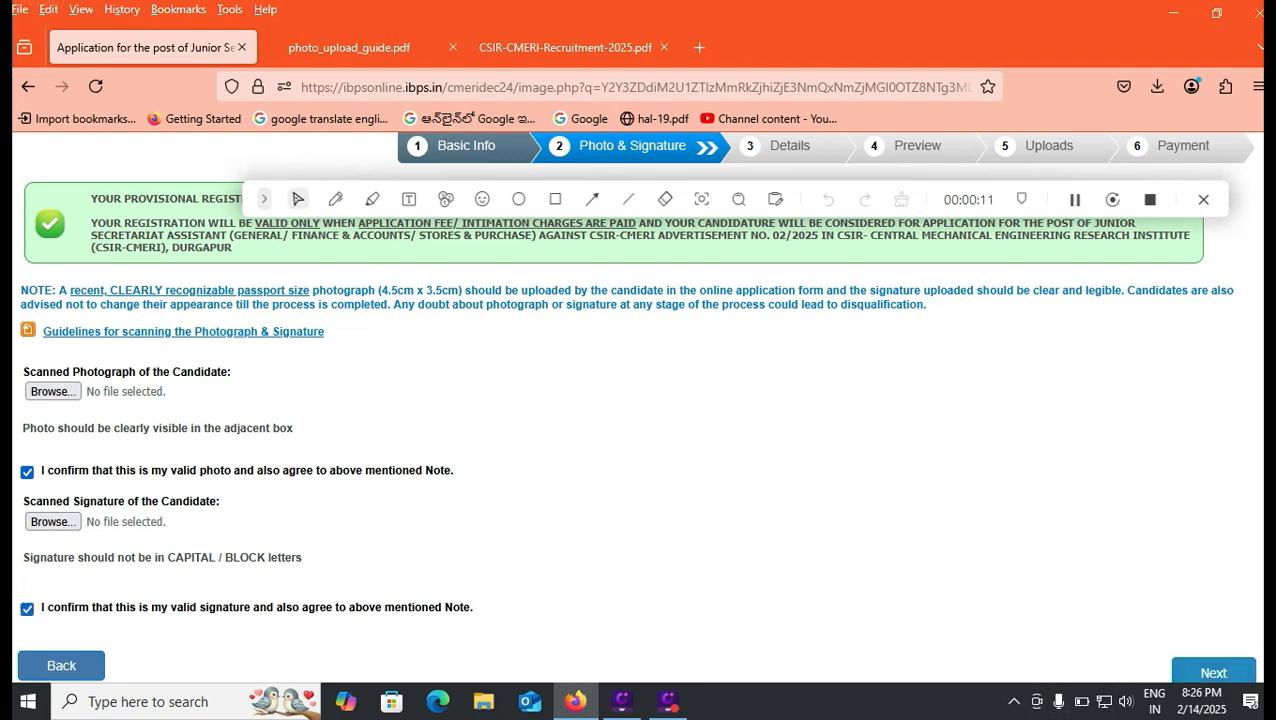
- Review the photograph and signature image requirements in photo_upload_guide.pdf, including the ink requirement for the signature
{"action": "left_click", "coordinate": [349, 47]}
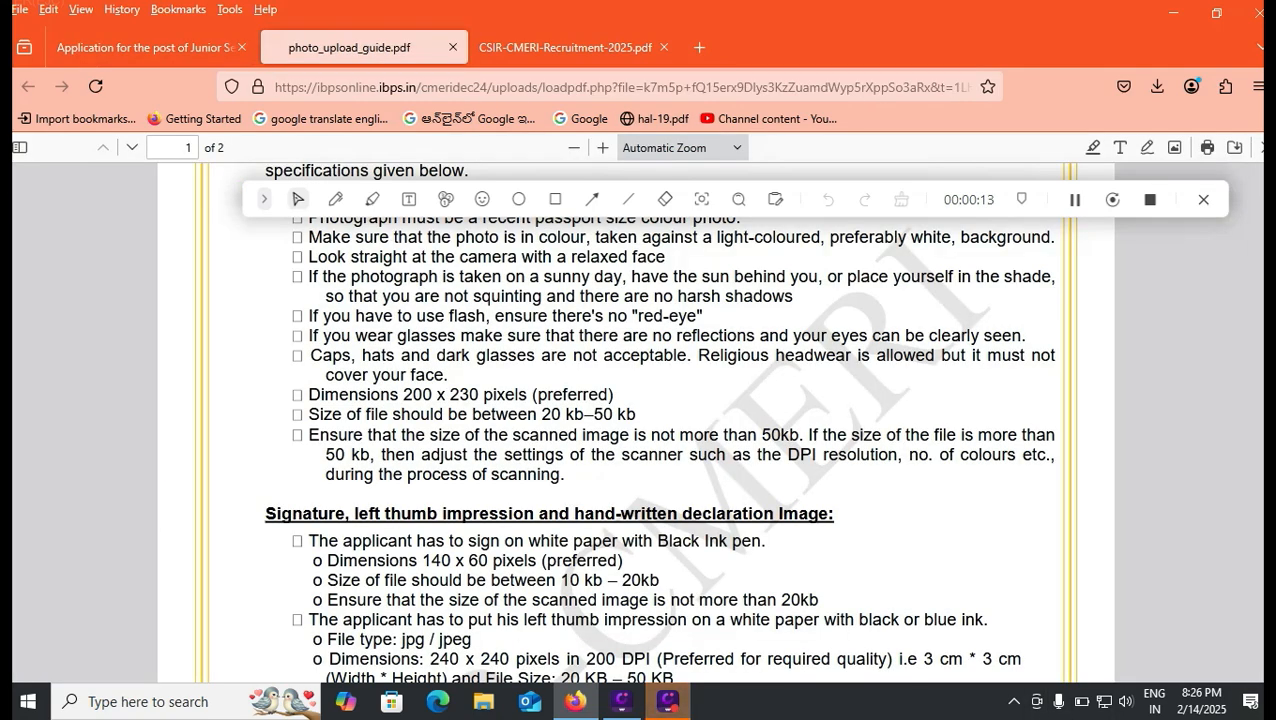
{"action": "left_click_drag", "start_coordinate": [969, 199], "coordinate": [1067, 49]}
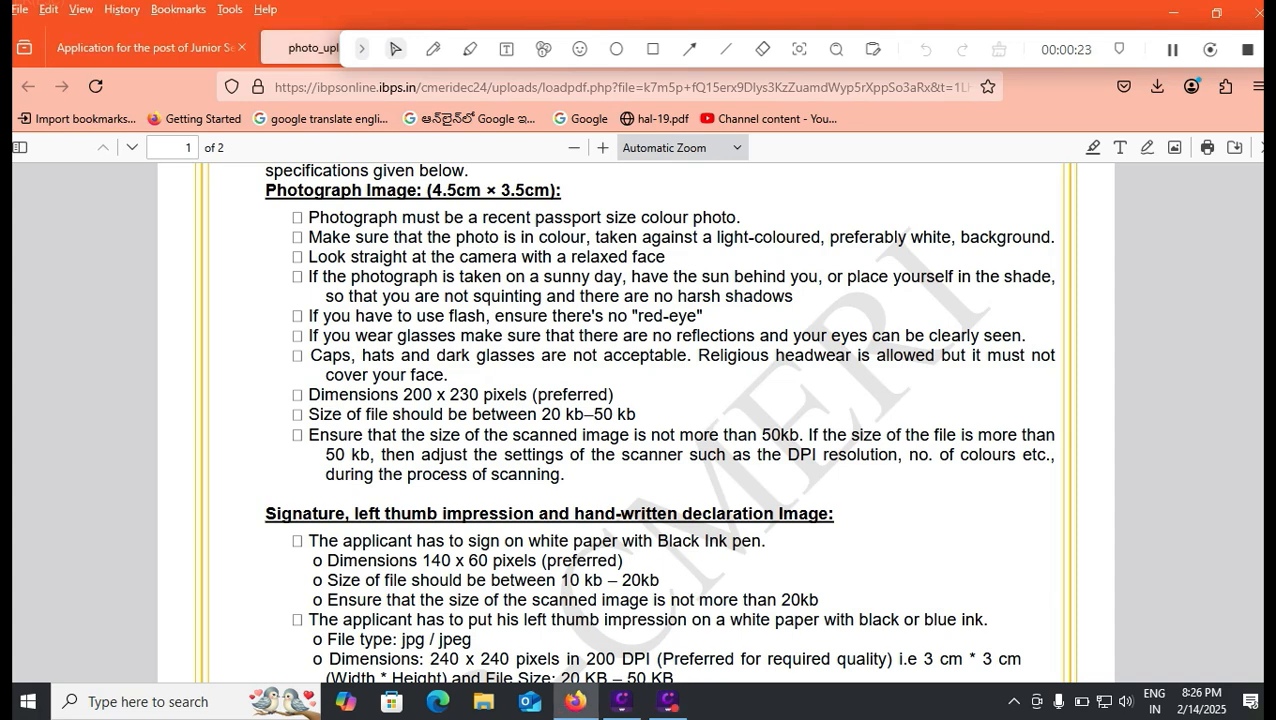
{"action": "scroll", "coordinate": [658, 421], "scroll_direction": "down", "scroll_amount": 2}
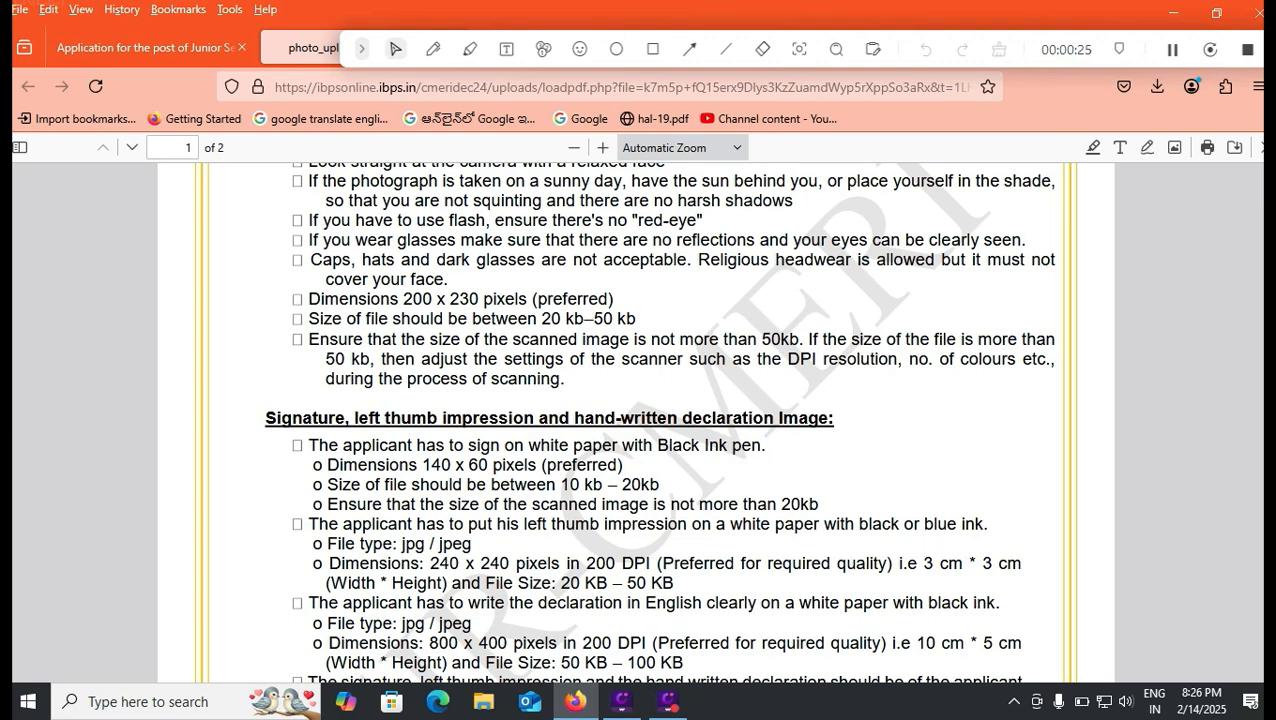
{"action": "left_click_drag", "start_coordinate": [632, 445], "coordinate": [758, 445]}
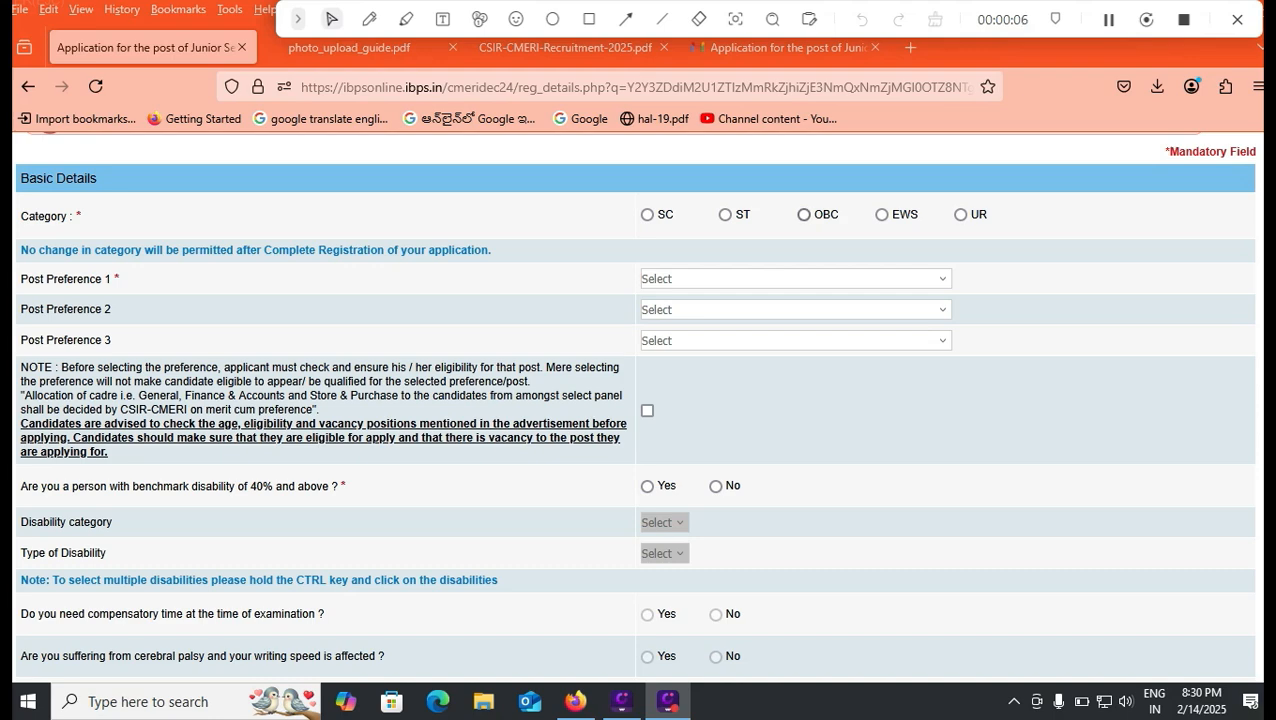
- Set the applicant's category to OBC in the Basic Details
{"action": "left_click", "coordinate": [804, 215]}
{"action": "left_click", "coordinate": [771, 498]}
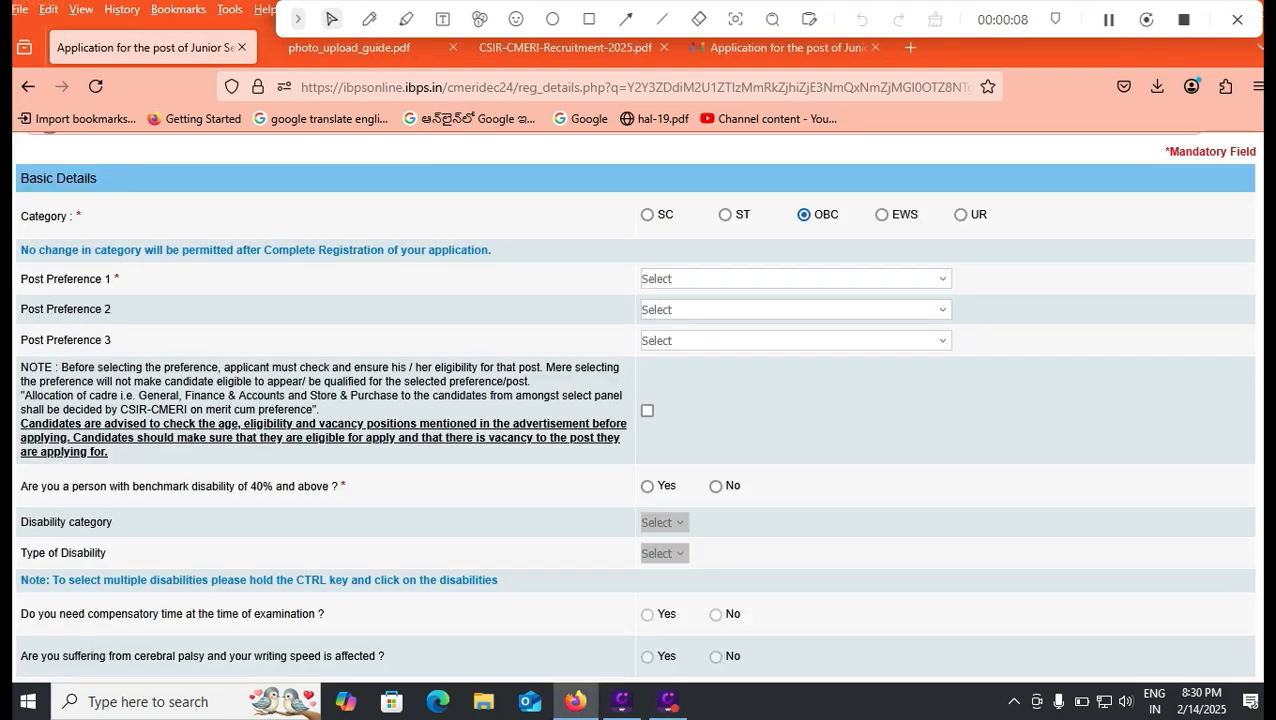
- Set post preferences 1 to 3 to Junior Secretariat Assistant (General), (Finance & Accounts) and (Stores & Purchase), in that order
{"action": "left_click", "coordinate": [796, 279]}
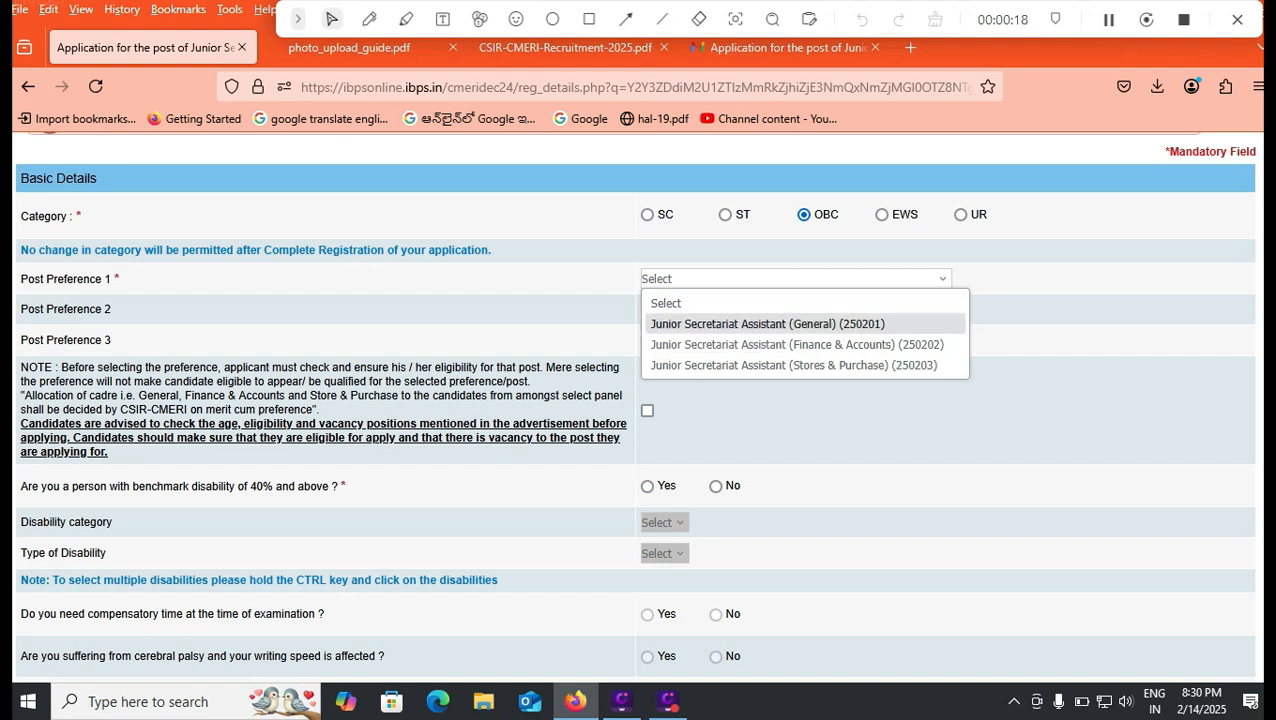
{"action": "left_click", "coordinate": [768, 324]}
{"action": "left_click", "coordinate": [795, 309]}
{"action": "left_click", "coordinate": [790, 375]}
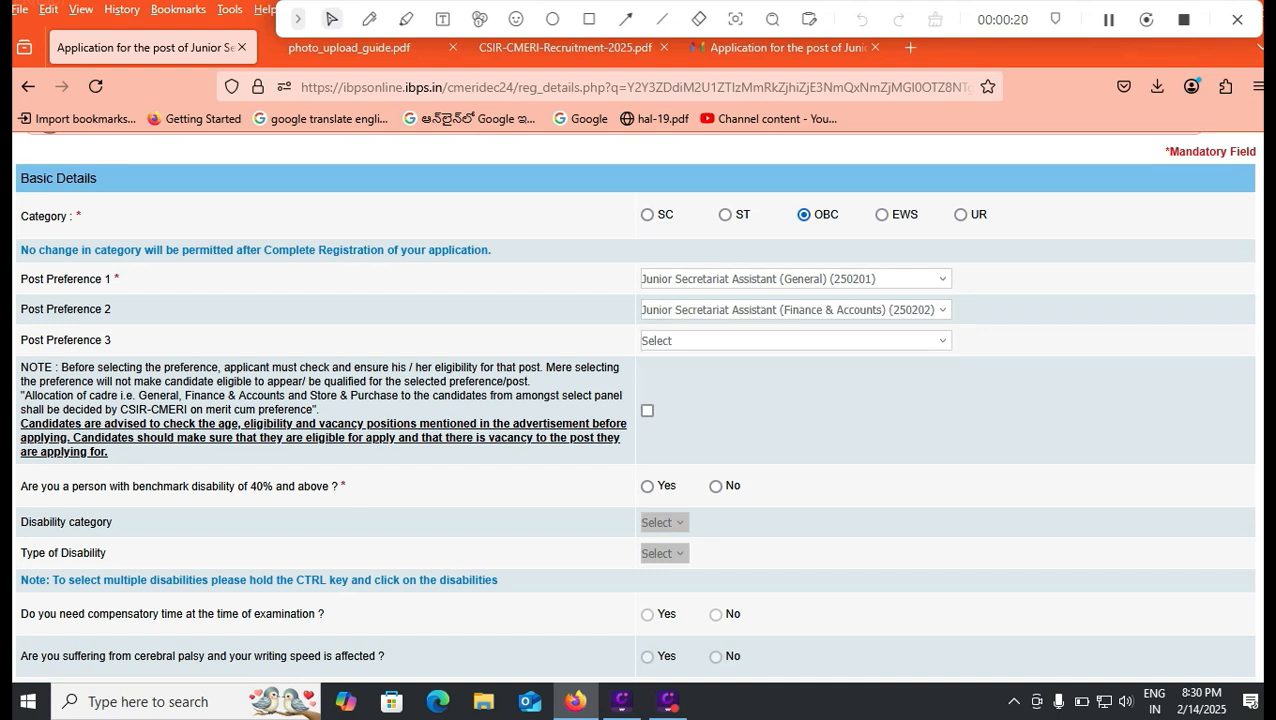
{"action": "left_click", "coordinate": [795, 340]}
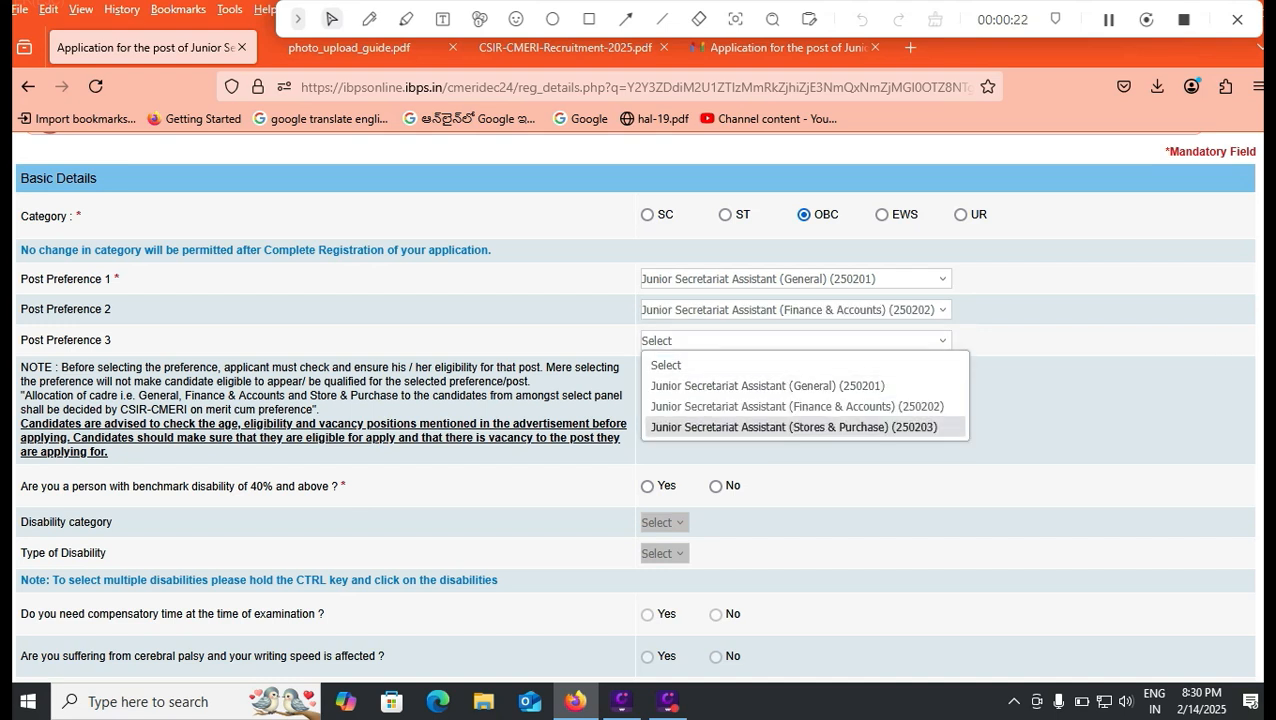
{"action": "left_click", "coordinate": [794, 427]}
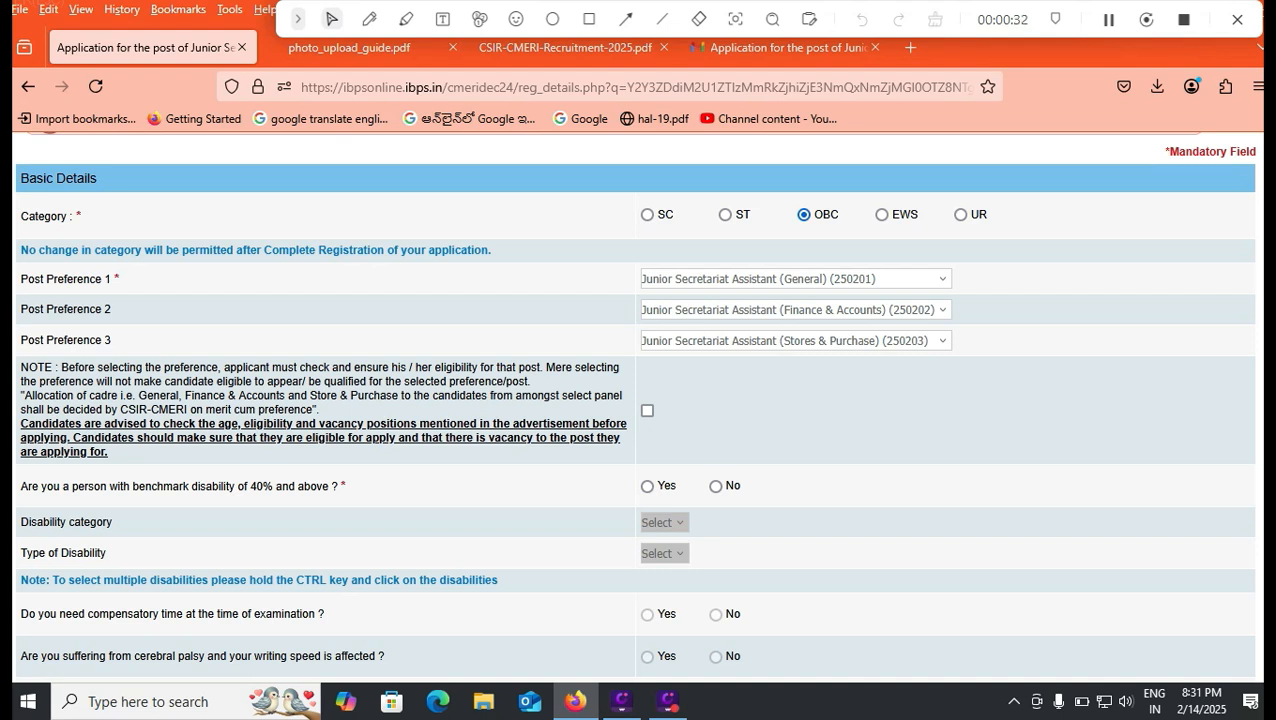
- Accept the post eligibility note and answer No to the 40% benchmark disability and the specified disability with difficulty in writing questions
{"action": "left_click", "coordinate": [647, 411]}
{"action": "left_click", "coordinate": [715, 486]}
{"action": "scroll", "coordinate": [715, 486], "scroll_direction": "down", "scroll_amount": 2}
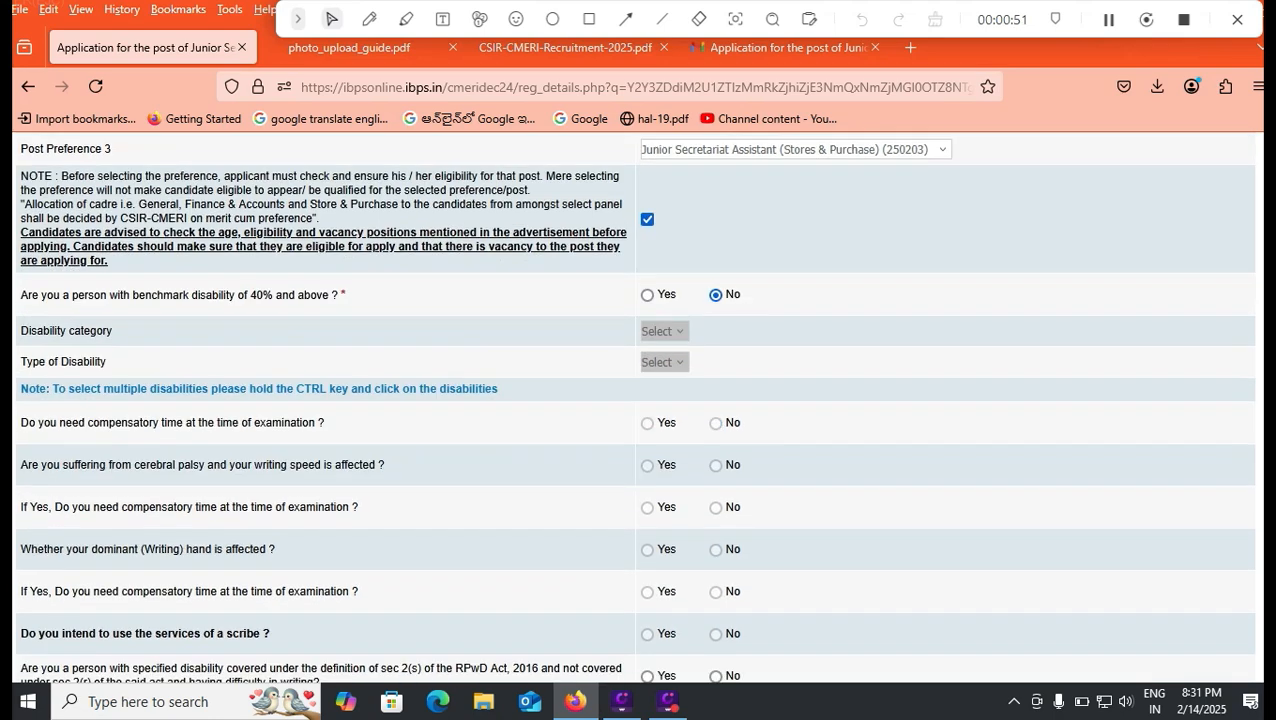
{"action": "scroll", "coordinate": [640, 420], "scroll_direction": "down", "scroll_amount": 2}
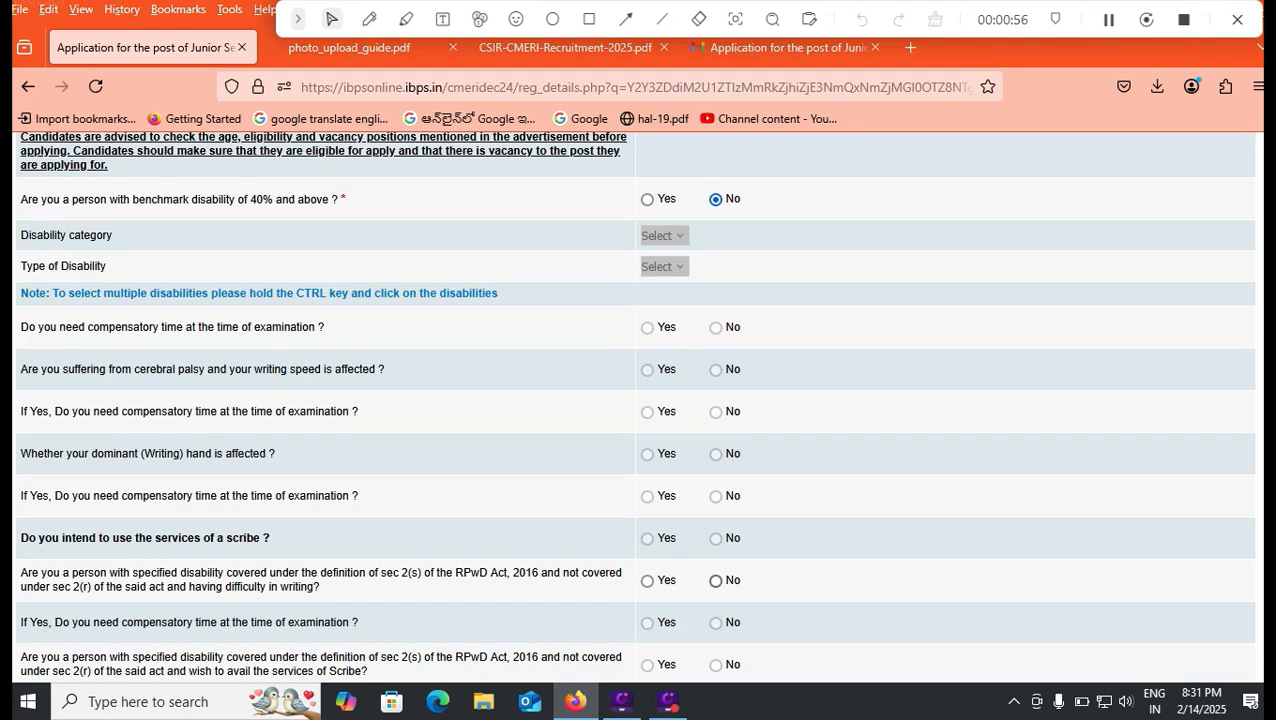
{"action": "left_click", "coordinate": [715, 580]}
- Set the applicant's religion to Hindu and answer No to belonging to a religious minority community
{"action": "scroll", "coordinate": [640, 420], "scroll_direction": "down", "scroll_amount": 4}
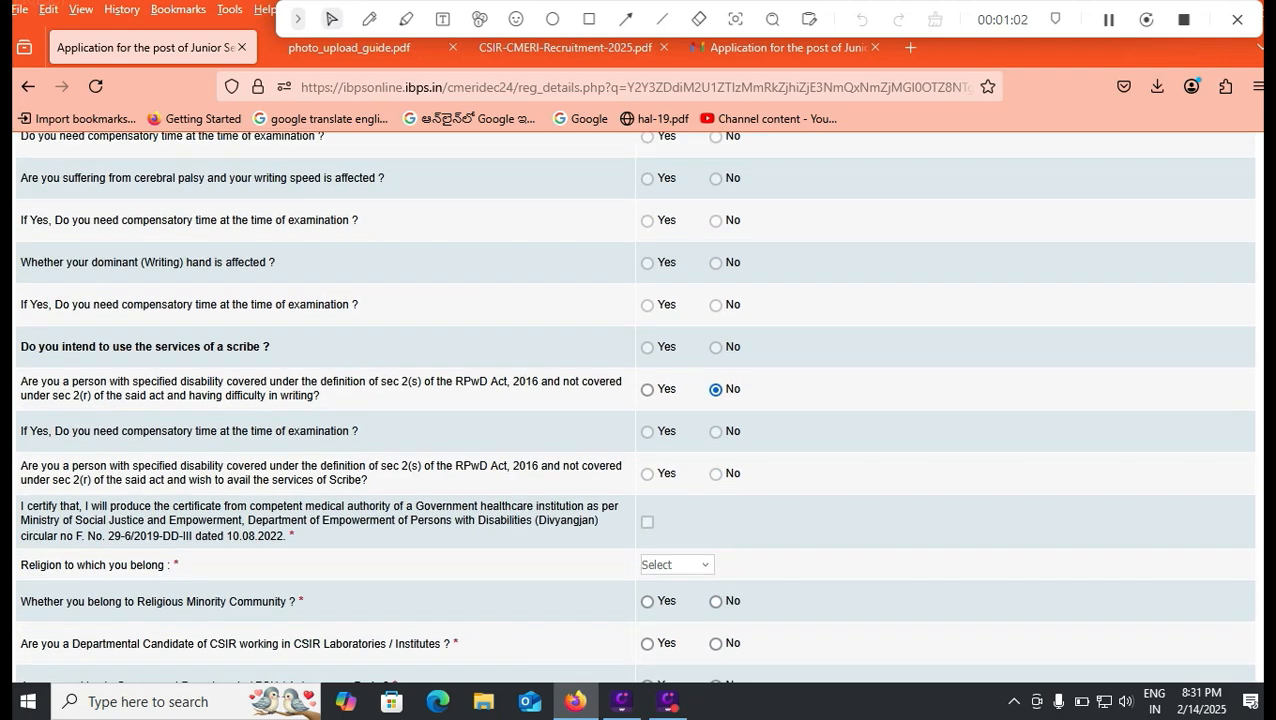
{"action": "left_click", "coordinate": [677, 565]}
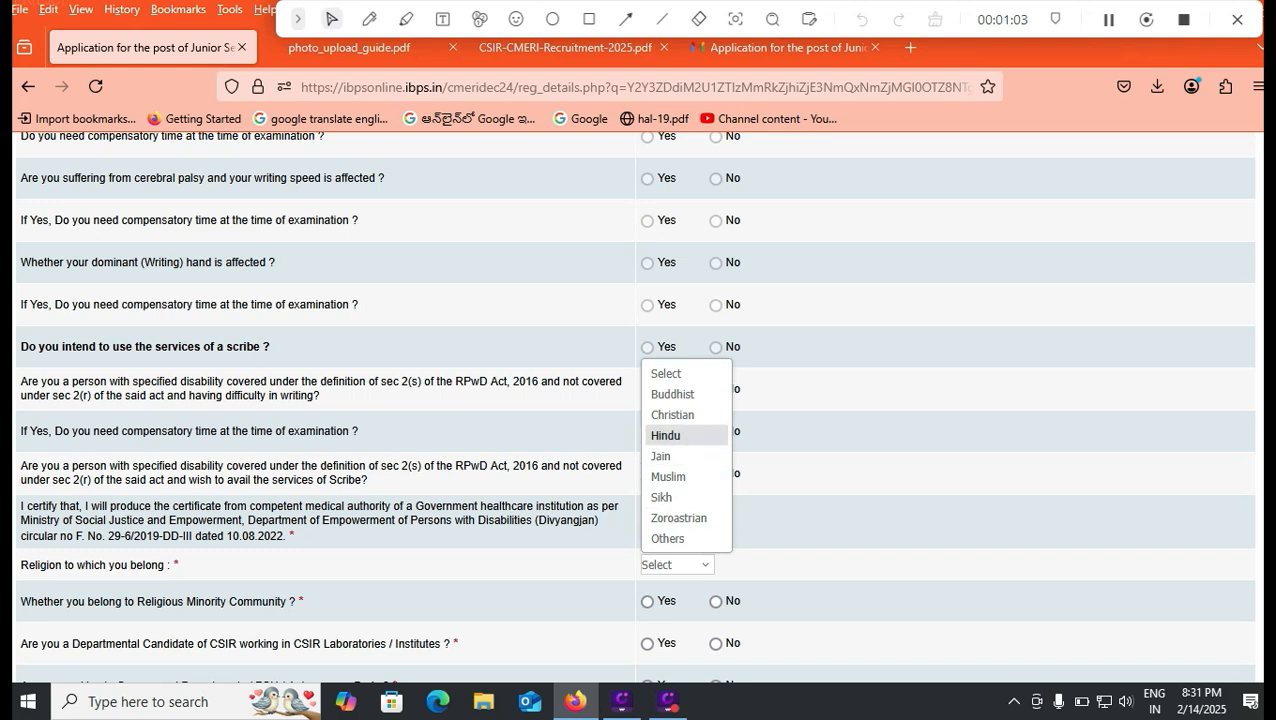
{"action": "left_click", "coordinate": [685, 435]}
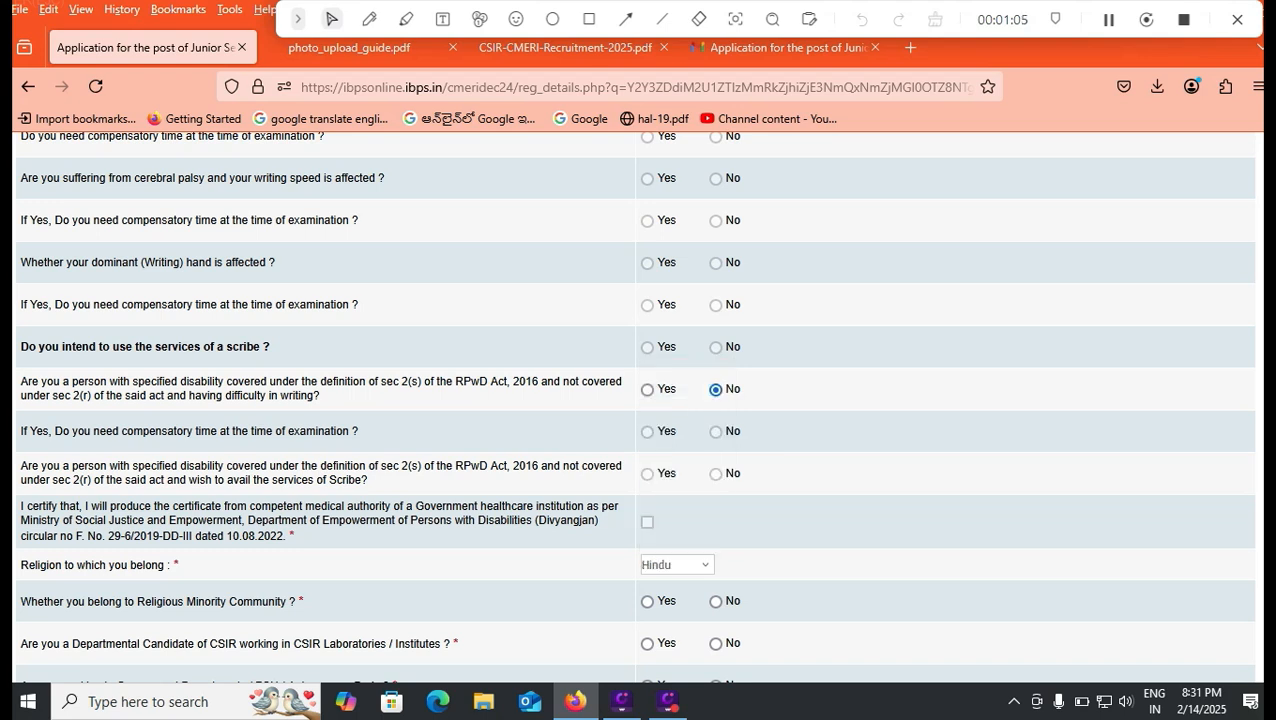
{"action": "left_click", "coordinate": [716, 602]}
- Answer No to working in a government department, seeking widow or divorced women relaxation, and having a close relative in CSIR
{"action": "scroll", "coordinate": [636, 408], "scroll_direction": "down", "scroll_amount": 2}
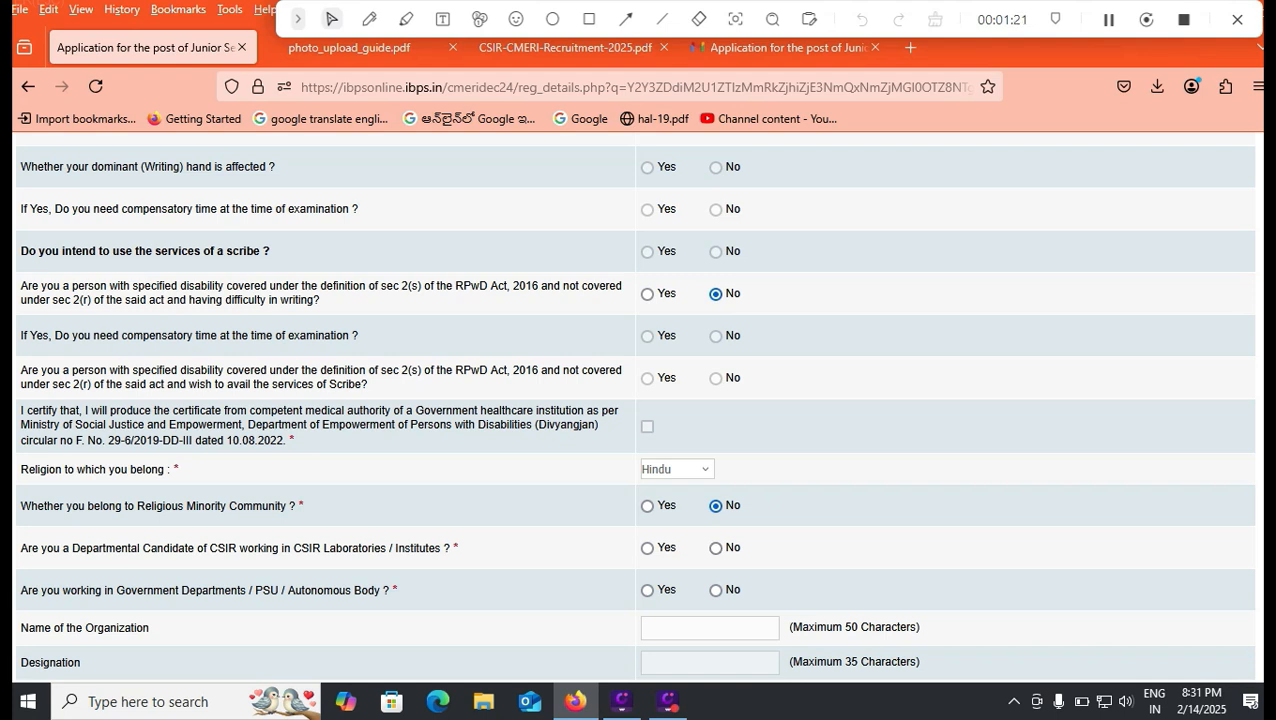
{"action": "left_click", "coordinate": [715, 590]}
{"action": "scroll", "coordinate": [715, 590], "scroll_direction": "down", "scroll_amount": 2}
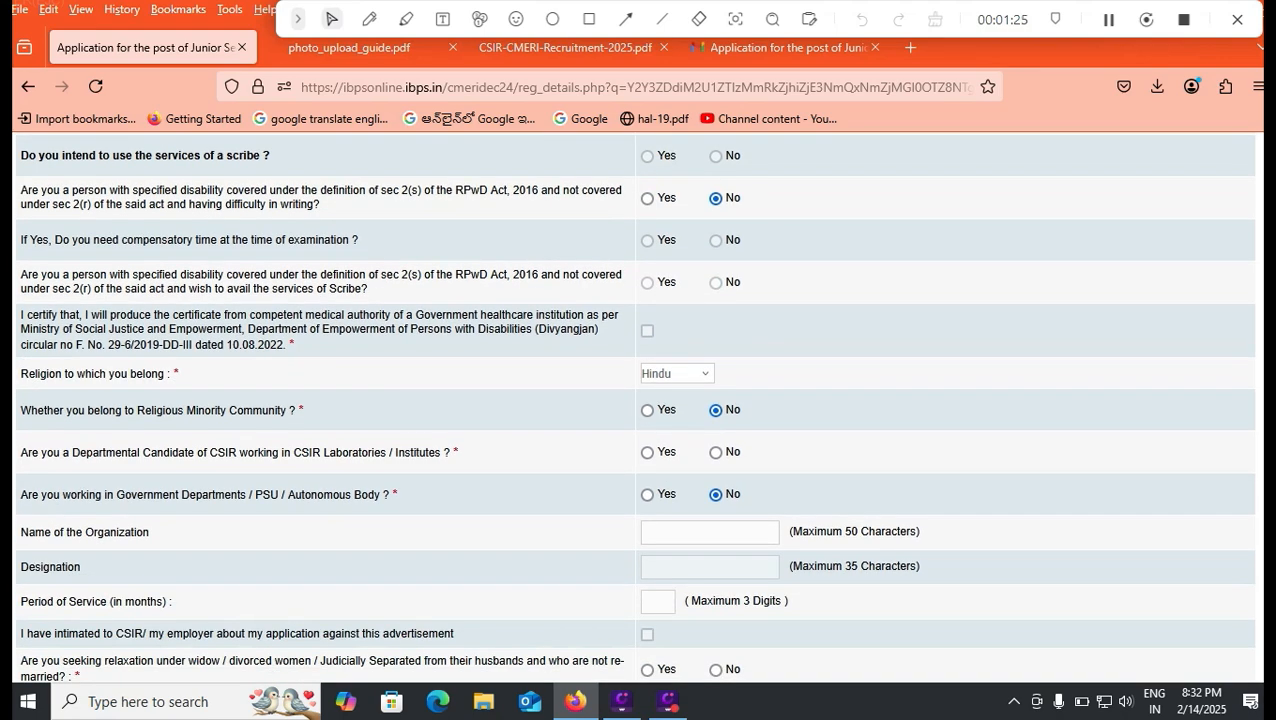
{"action": "scroll", "coordinate": [634, 407], "scroll_direction": "down", "scroll_amount": 2}
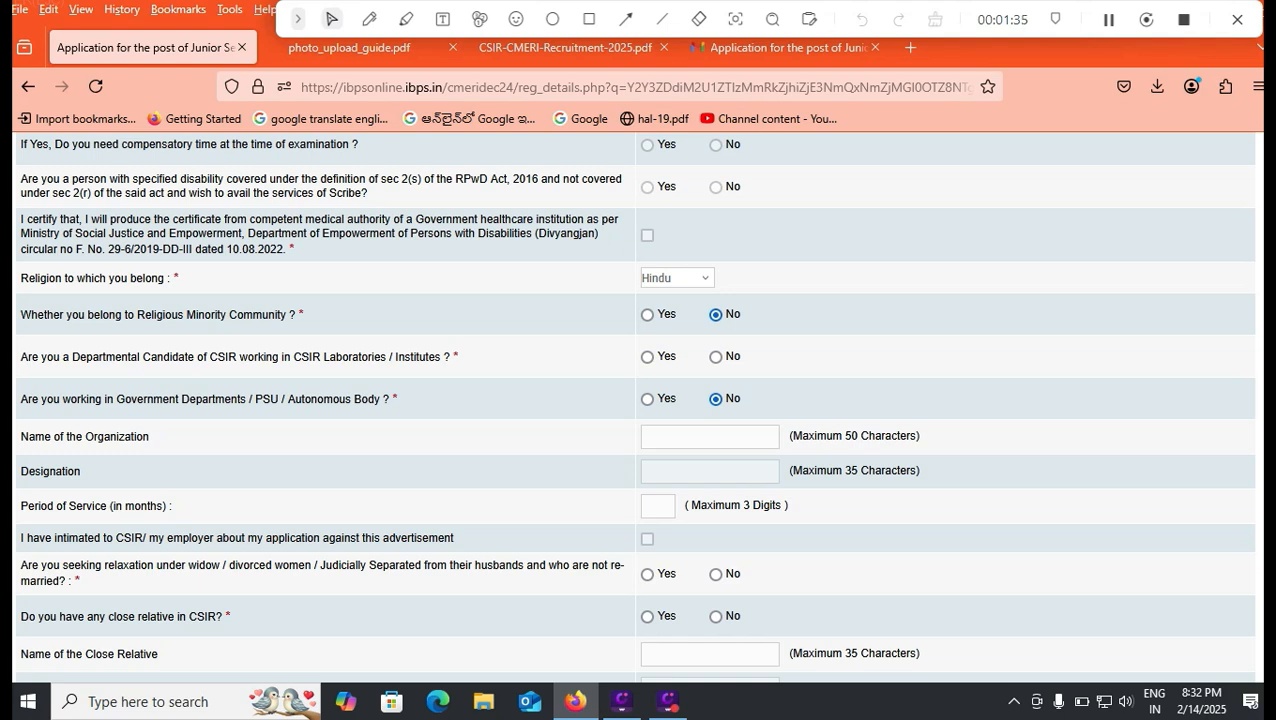
{"action": "left_click", "coordinate": [716, 574]}
{"action": "left_click", "coordinate": [716, 617]}
- Answer No to both the Ex-Serviceman and the Disabled Defence Personnel questions
{"action": "scroll", "coordinate": [716, 617], "scroll_direction": "down", "scroll_amount": 2}
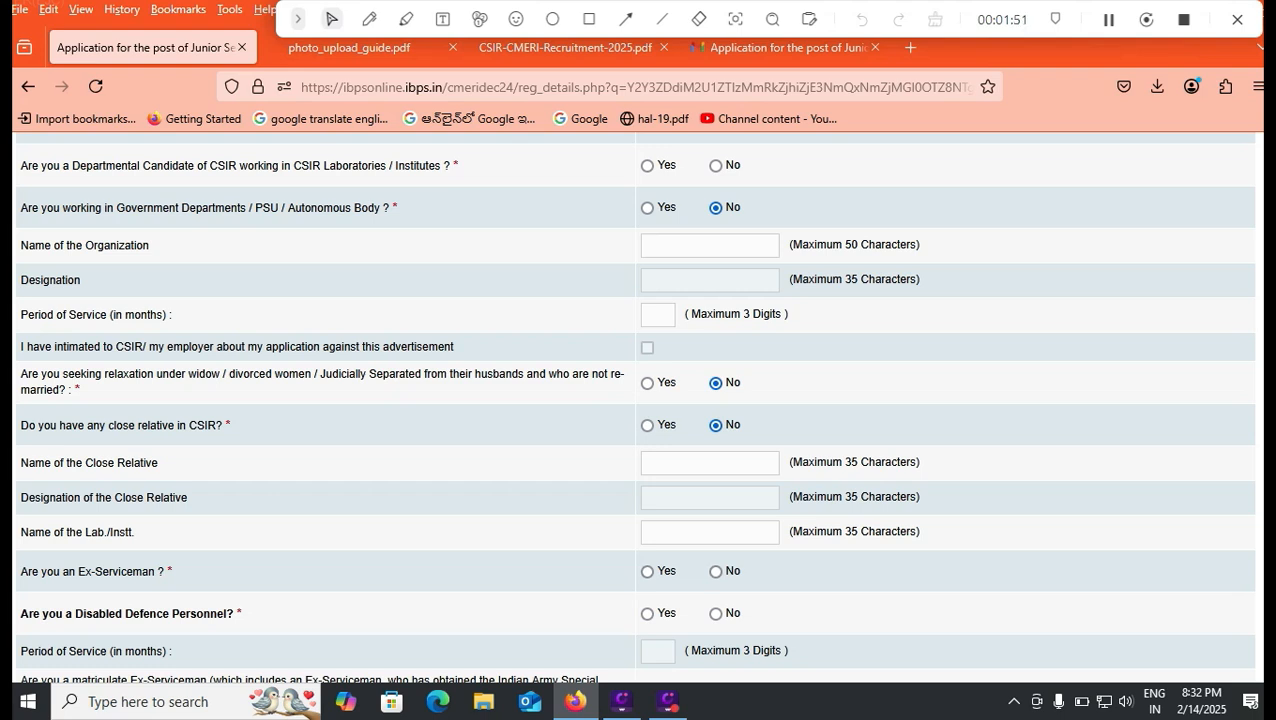
{"action": "left_click", "coordinate": [715, 614]}
{"action": "left_click", "coordinate": [715, 572]}
- Set the applicant's nationality / citizenship to Indian
{"action": "scroll", "coordinate": [634, 407], "scroll_direction": "down", "scroll_amount": 2}
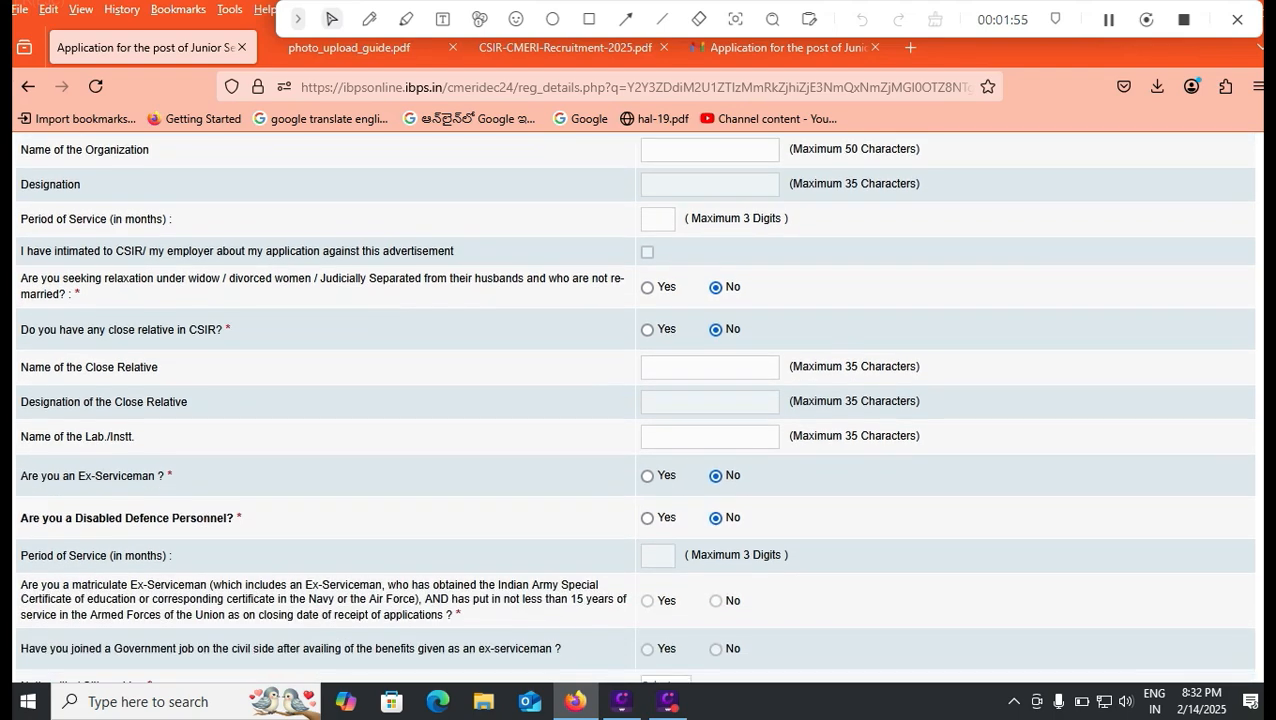
{"action": "scroll", "coordinate": [634, 407], "scroll_direction": "down", "scroll_amount": 2}
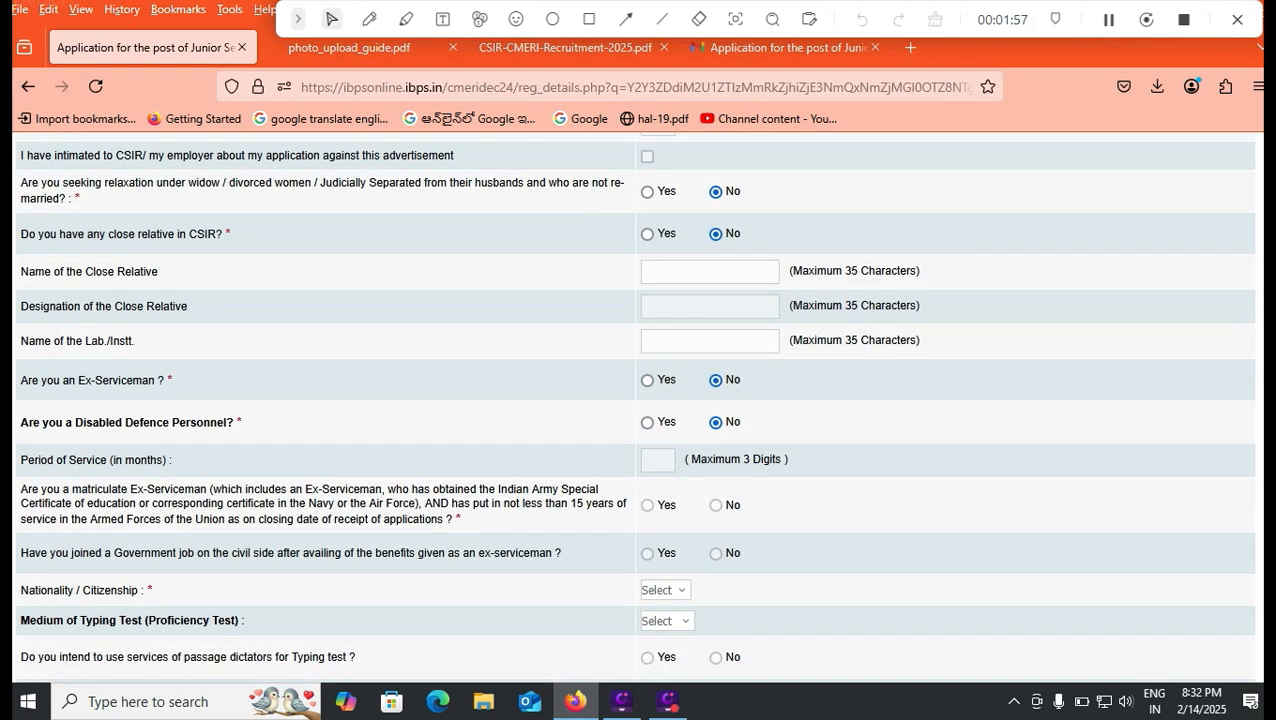
{"action": "left_click", "coordinate": [666, 590]}
{"action": "left_click", "coordinate": [666, 635]}
- Set the medium of the typing test to English and the centre of examination to Kolkata
{"action": "scroll", "coordinate": [666, 635], "scroll_direction": "down", "scroll_amount": 1}
{"action": "scroll", "coordinate": [634, 407], "scroll_direction": "down", "scroll_amount": 2}
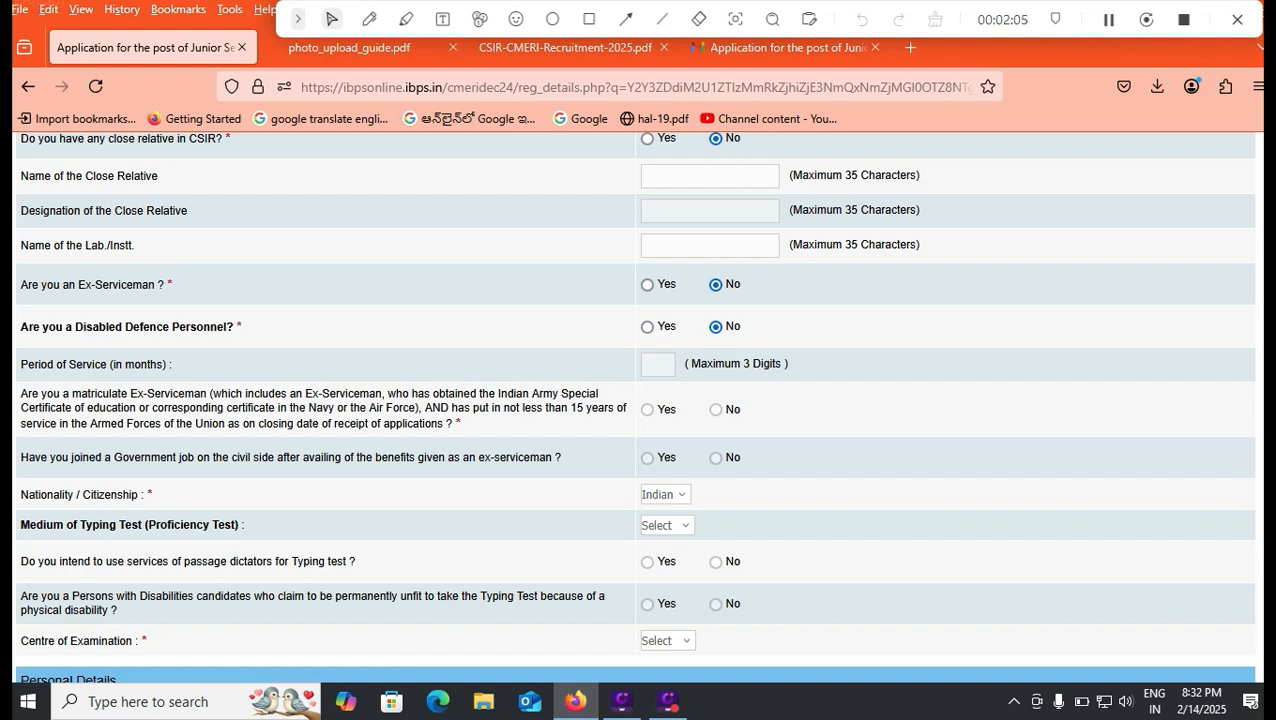
{"action": "left_click", "coordinate": [667, 526]}
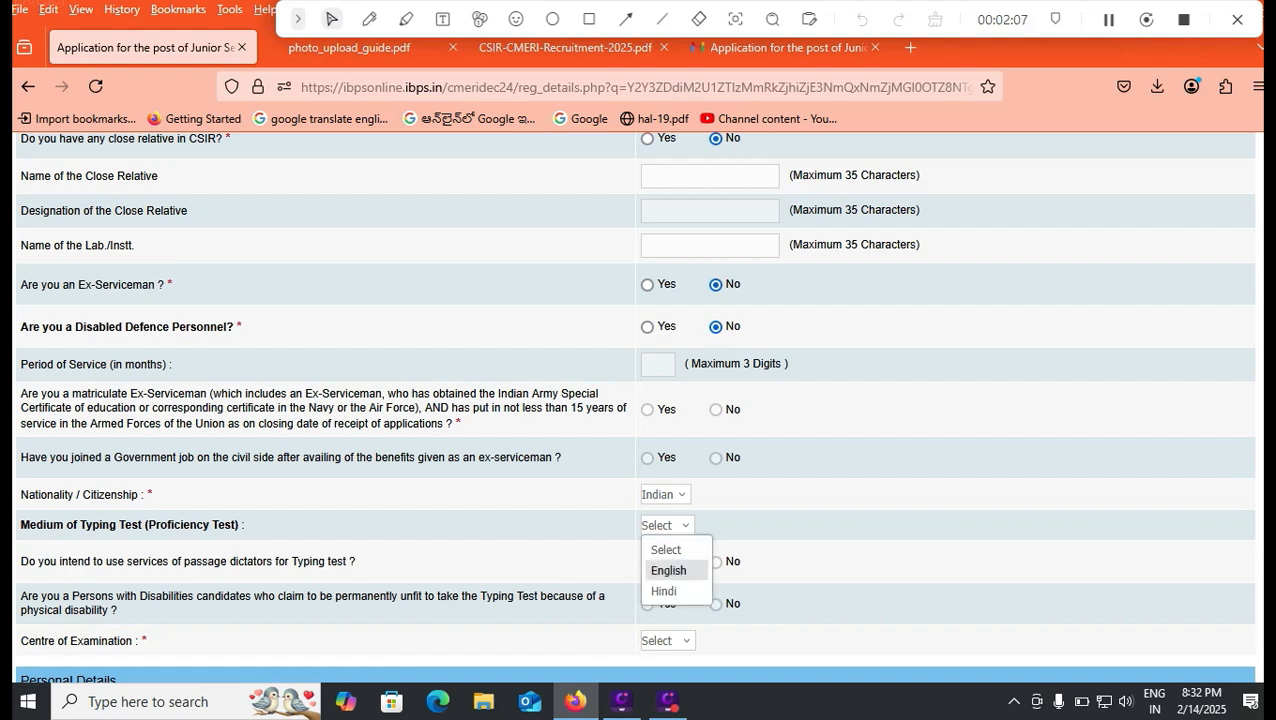
{"action": "left_click", "coordinate": [669, 571]}
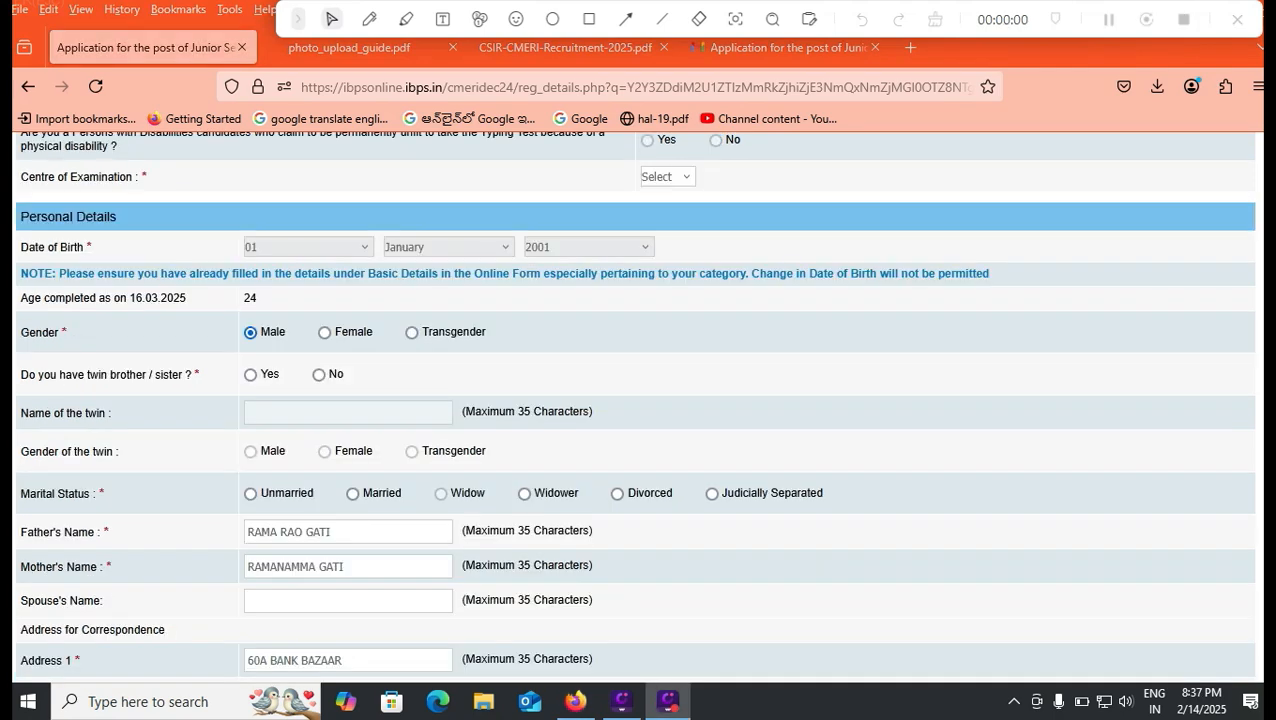
{"action": "left_click", "coordinate": [667, 176]}
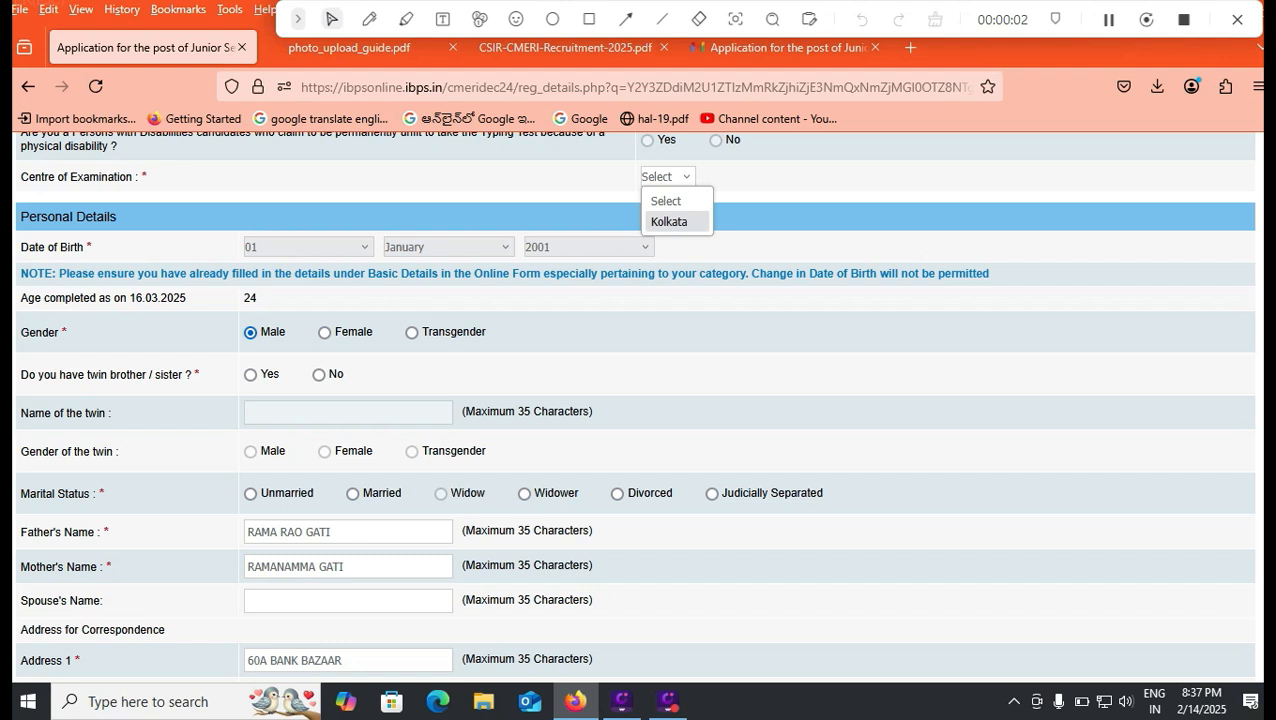
{"action": "key", "text": "Return"}
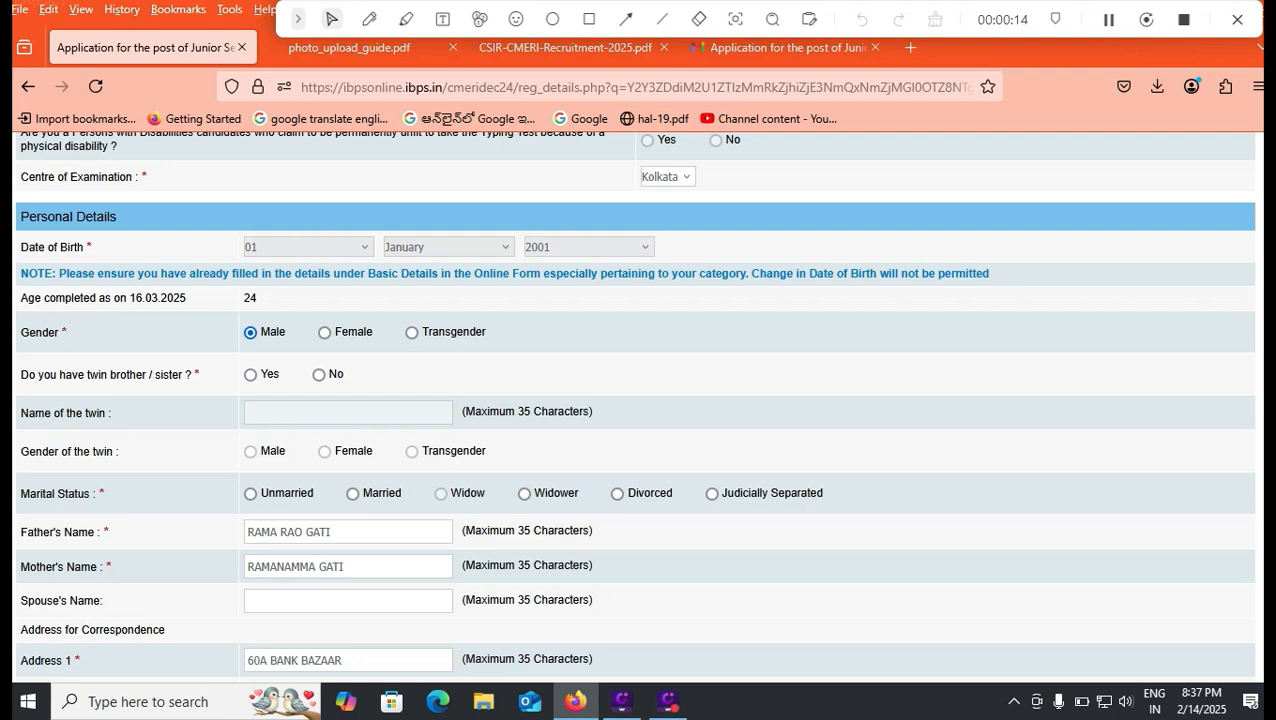
- In the Personal Details, answer No to having a twin brother or sister and set the marital status to Unmarried
{"action": "scroll", "coordinate": [634, 406], "scroll_direction": "down", "scroll_amount": 2}
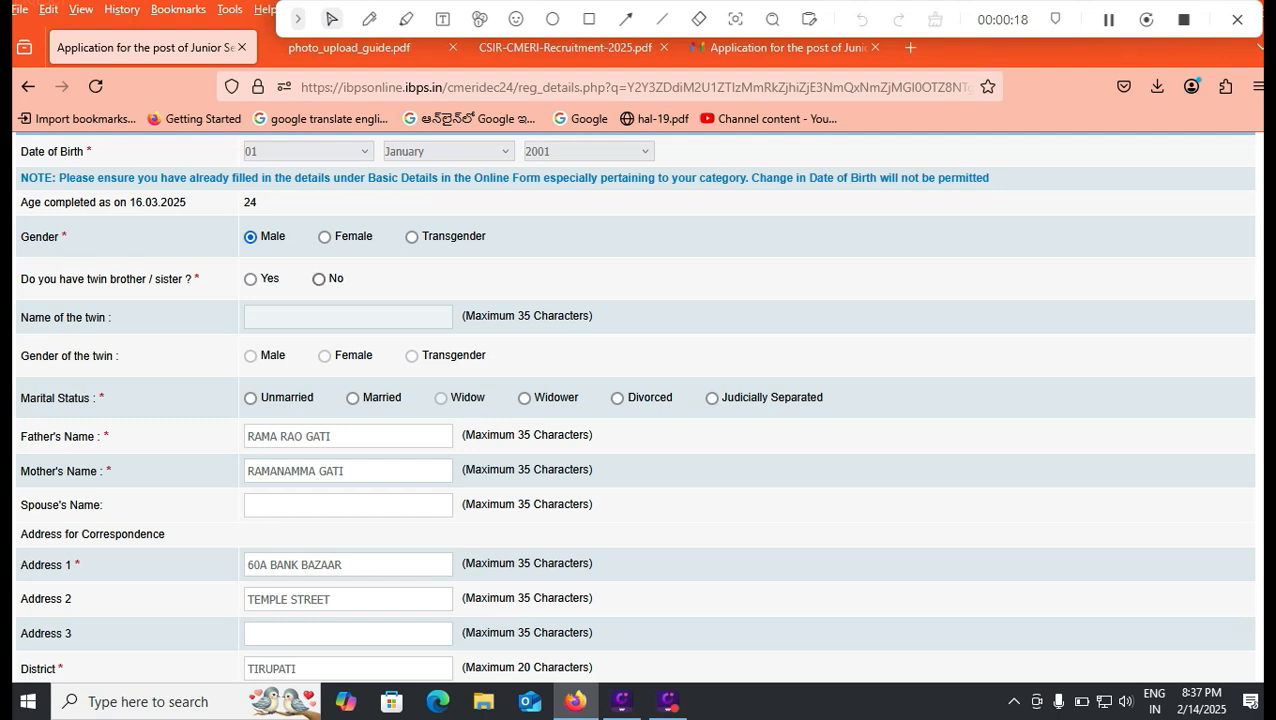
{"action": "left_click", "coordinate": [319, 279]}
{"action": "left_click", "coordinate": [250, 398]}
{"action": "left_click", "coordinate": [332, 436]}
{"action": "left_click", "coordinate": [345, 471]}
- Mark the permanent address as the same as the address for correspondence
{"action": "scroll", "coordinate": [636, 406], "scroll_direction": "down", "scroll_amount": 2}
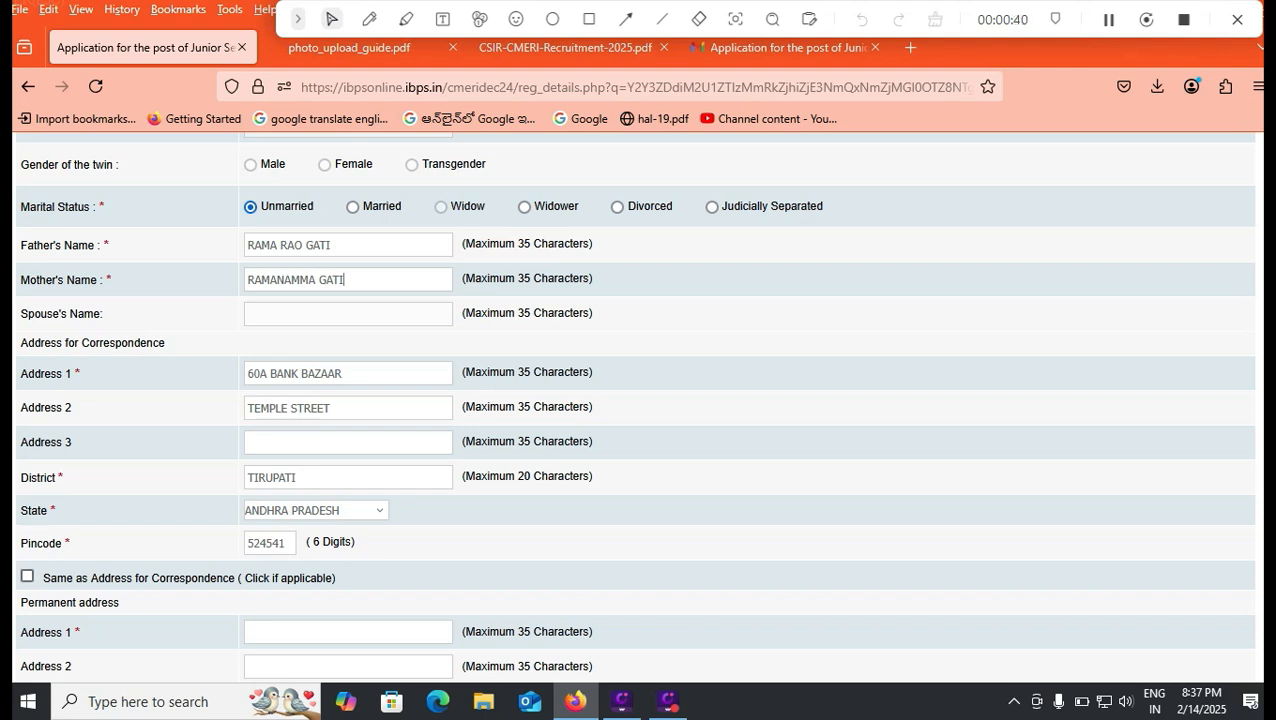
{"action": "left_click", "coordinate": [27, 576]}
{"action": "scroll", "coordinate": [27, 576], "scroll_direction": "down", "scroll_amount": 3}
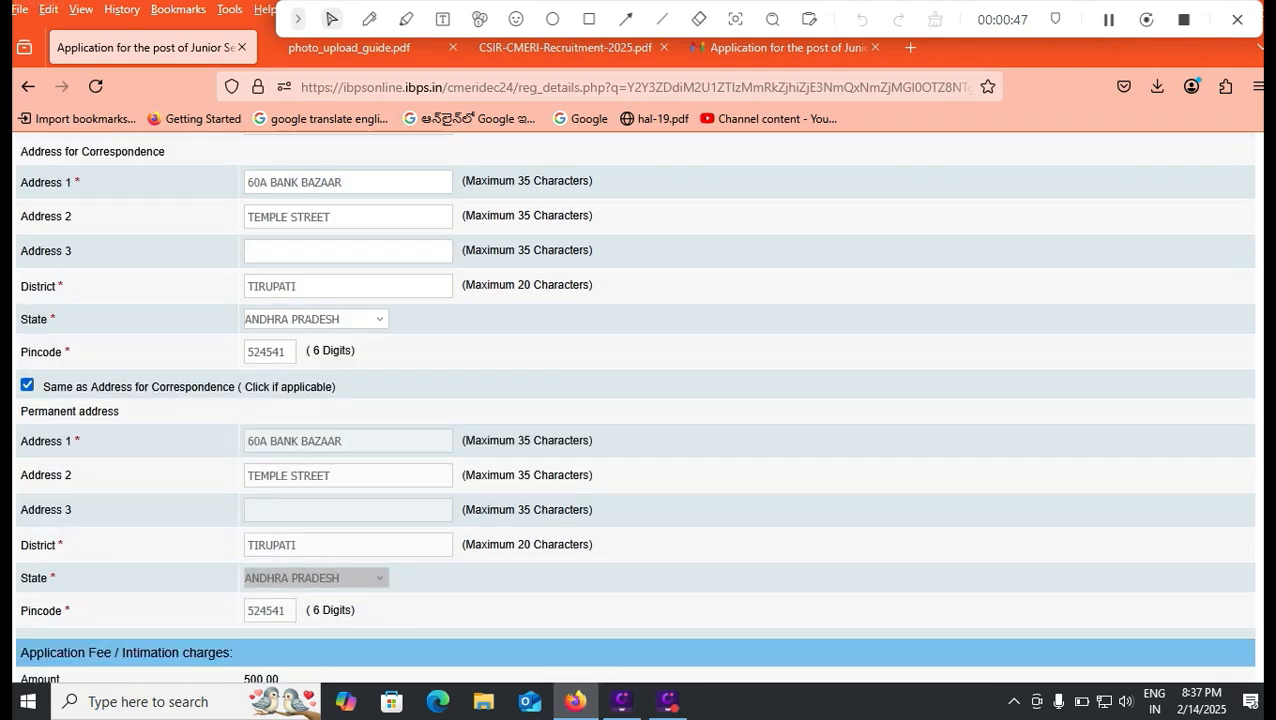
- Check the application fee amount in the form and the fee clause on page 9 of CSIR-CMERI-Recruitment-2025.pdf
{"action": "scroll", "coordinate": [635, 400], "scroll_direction": "down", "scroll_amount": 2}
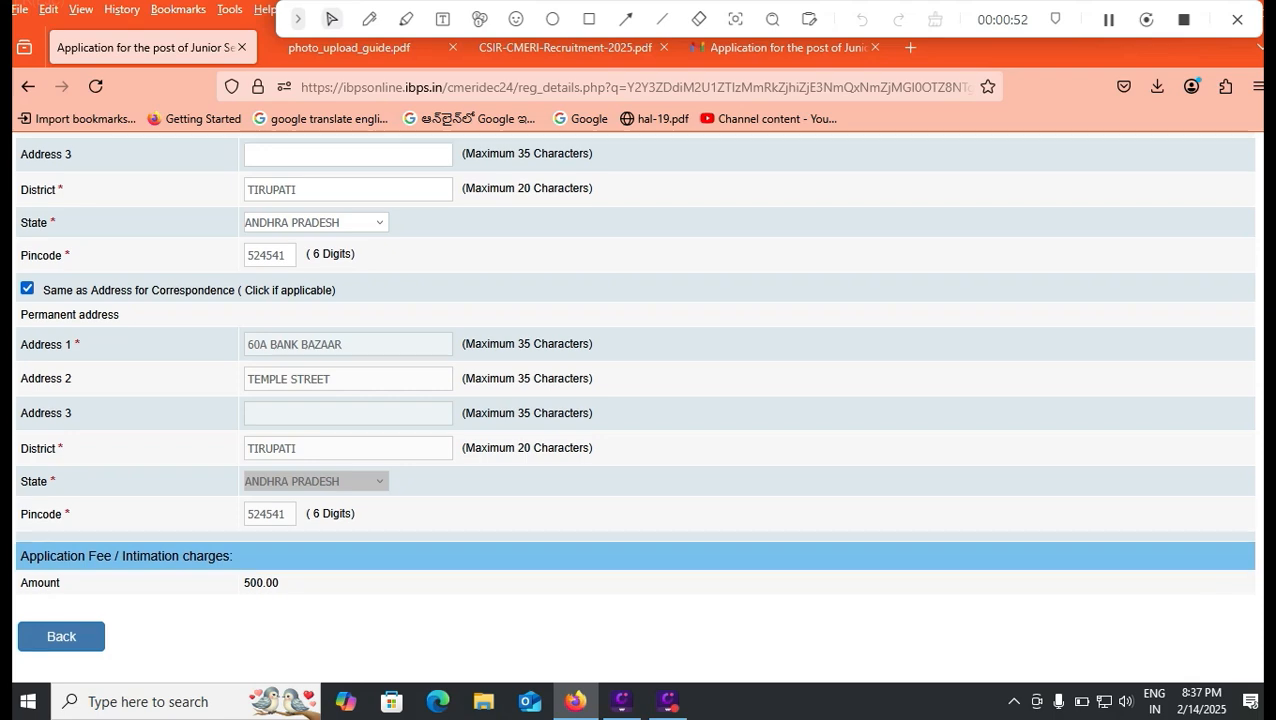
{"action": "scroll", "coordinate": [635, 400], "scroll_direction": "down", "scroll_amount": 1}
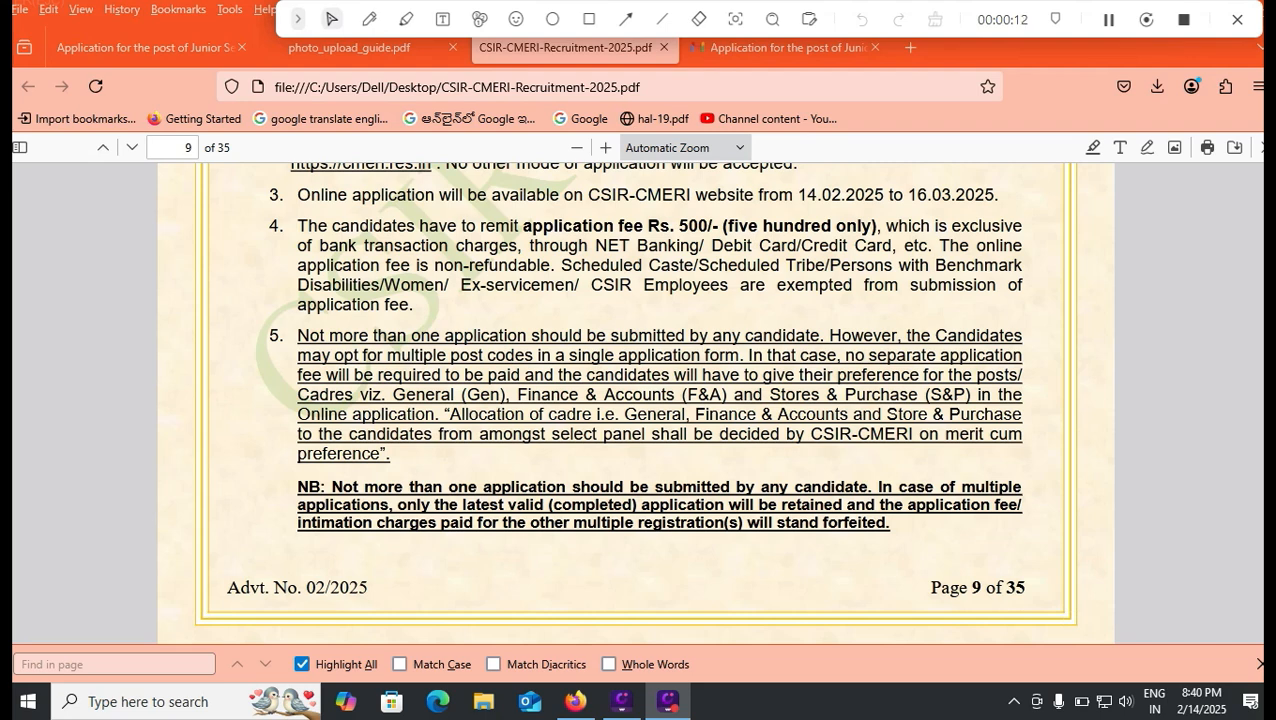
{"action": "left_click_drag", "start_coordinate": [679, 227], "coordinate": [717, 227]}
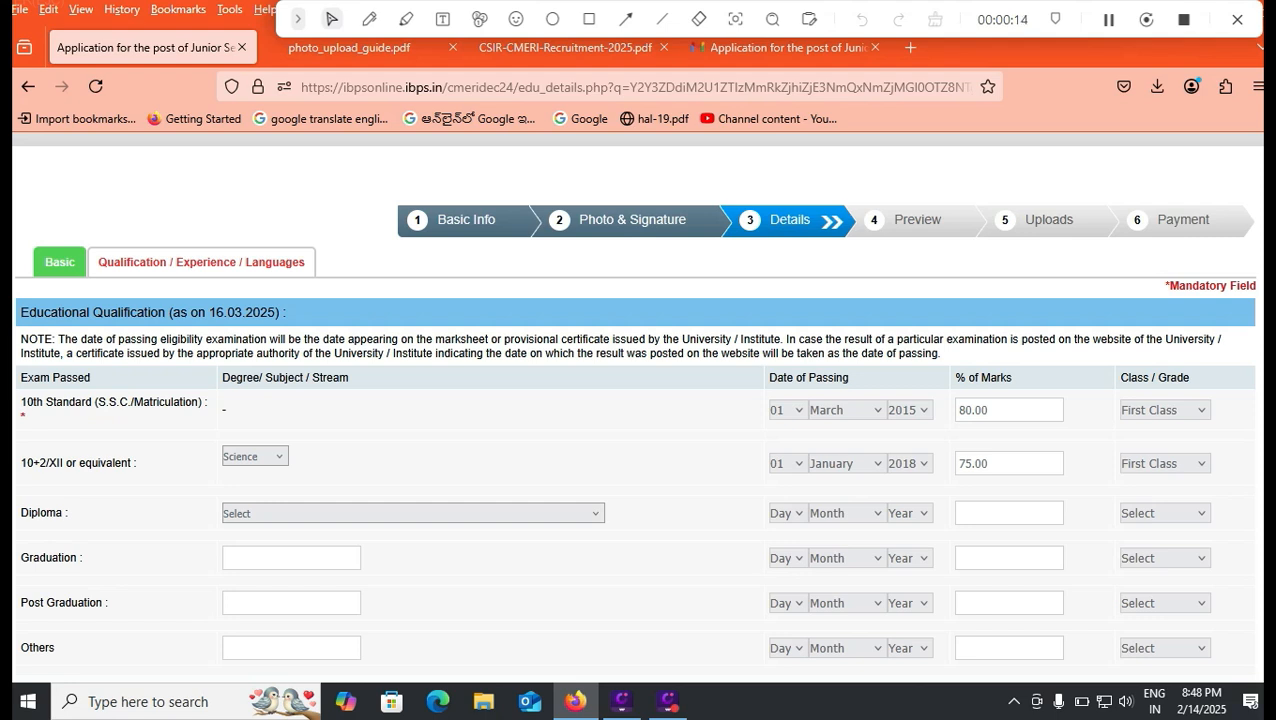
- Review the educational qualification entries, the 10+2 stream and diploma options, and the typing proficiency, work experience and languages known sections
{"action": "left_click", "coordinate": [255, 456]}
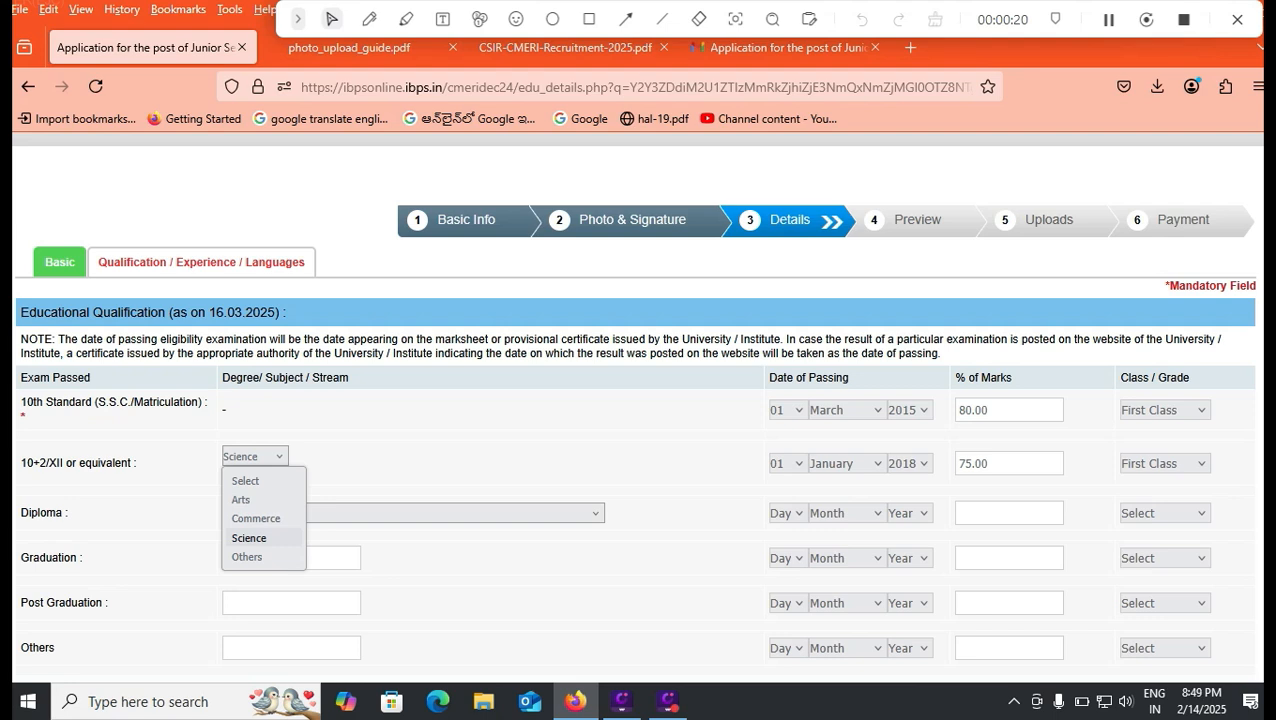
{"action": "left_click", "coordinate": [257, 456]}
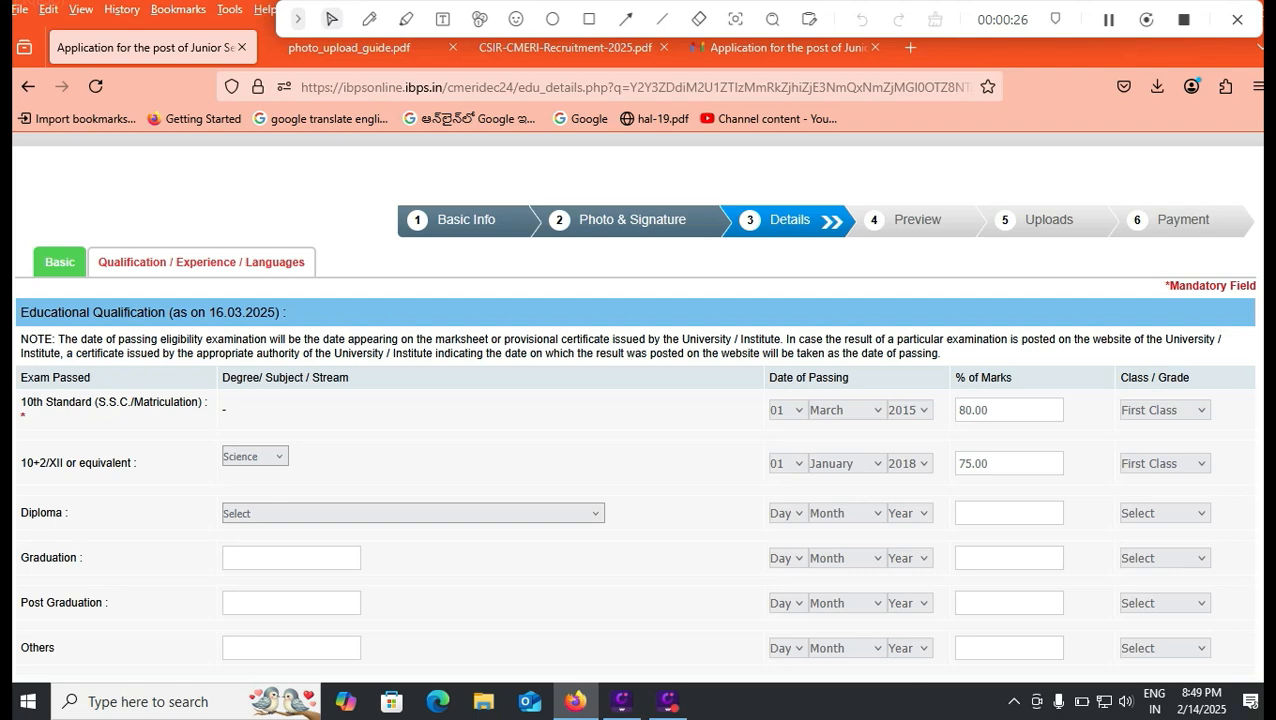
{"action": "scroll", "coordinate": [636, 400], "scroll_direction": "down", "scroll_amount": 2}
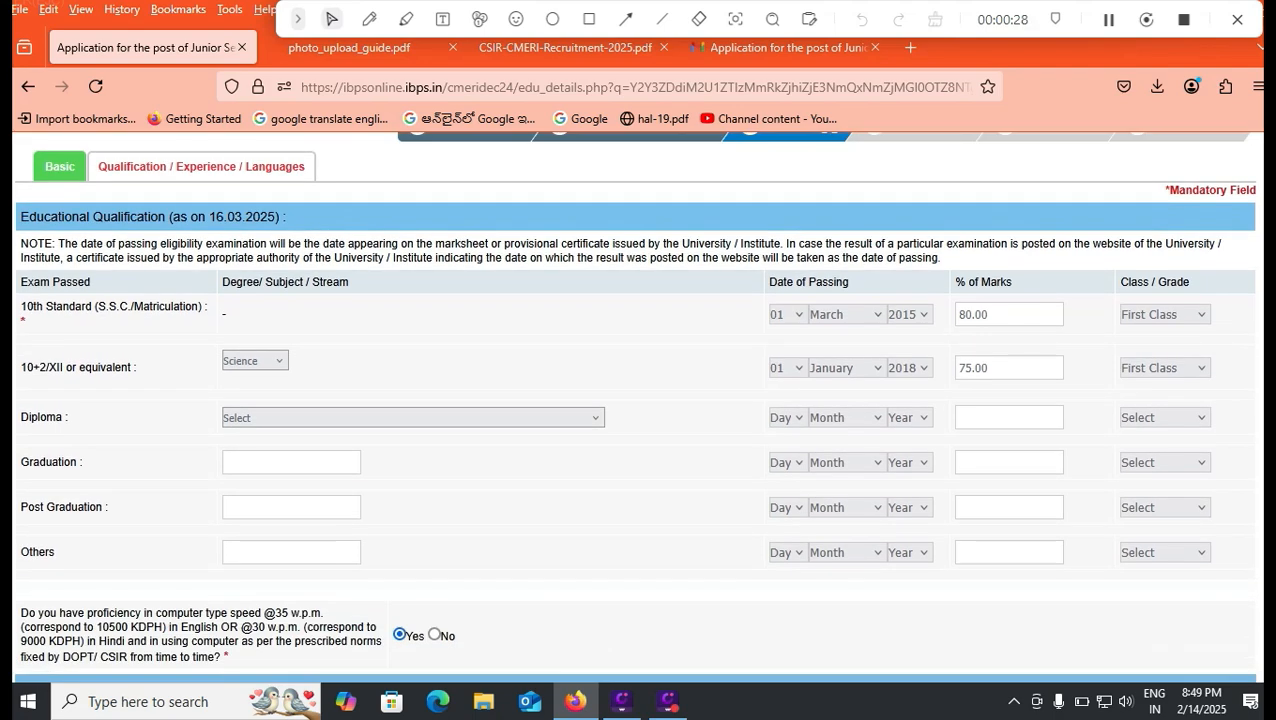
{"action": "left_click", "coordinate": [413, 418]}
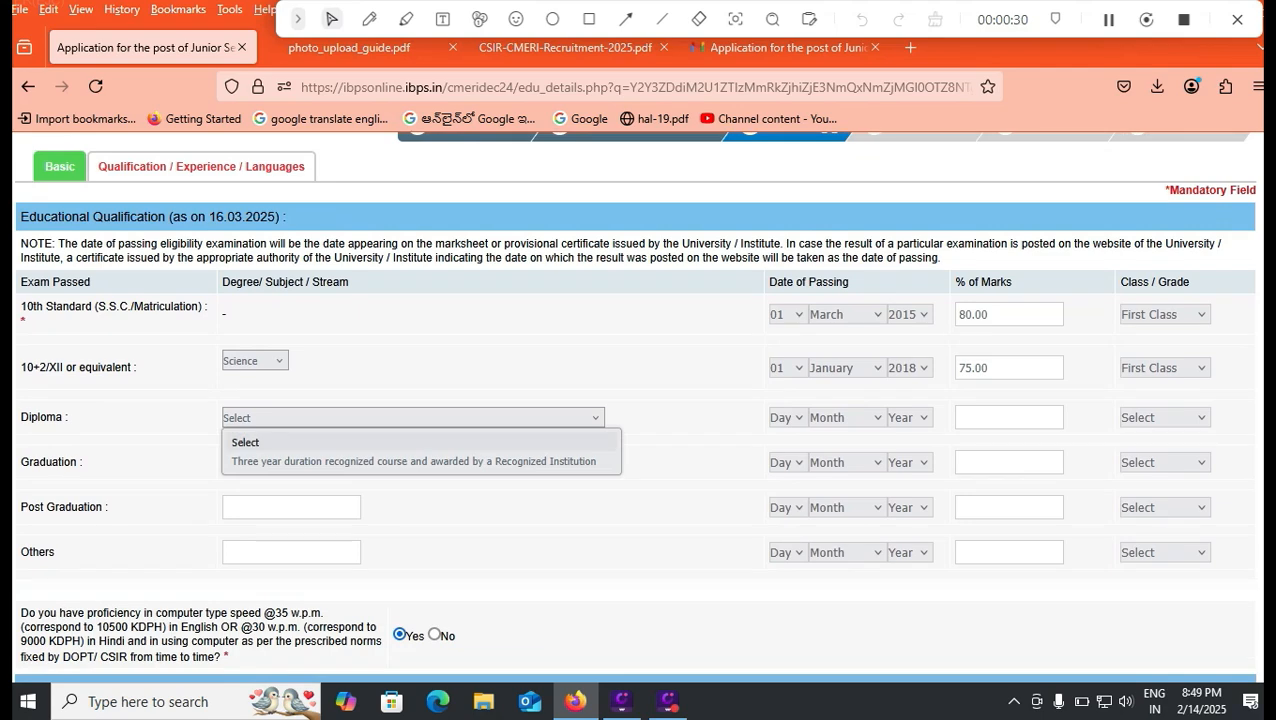
{"action": "key", "text": "Escape"}
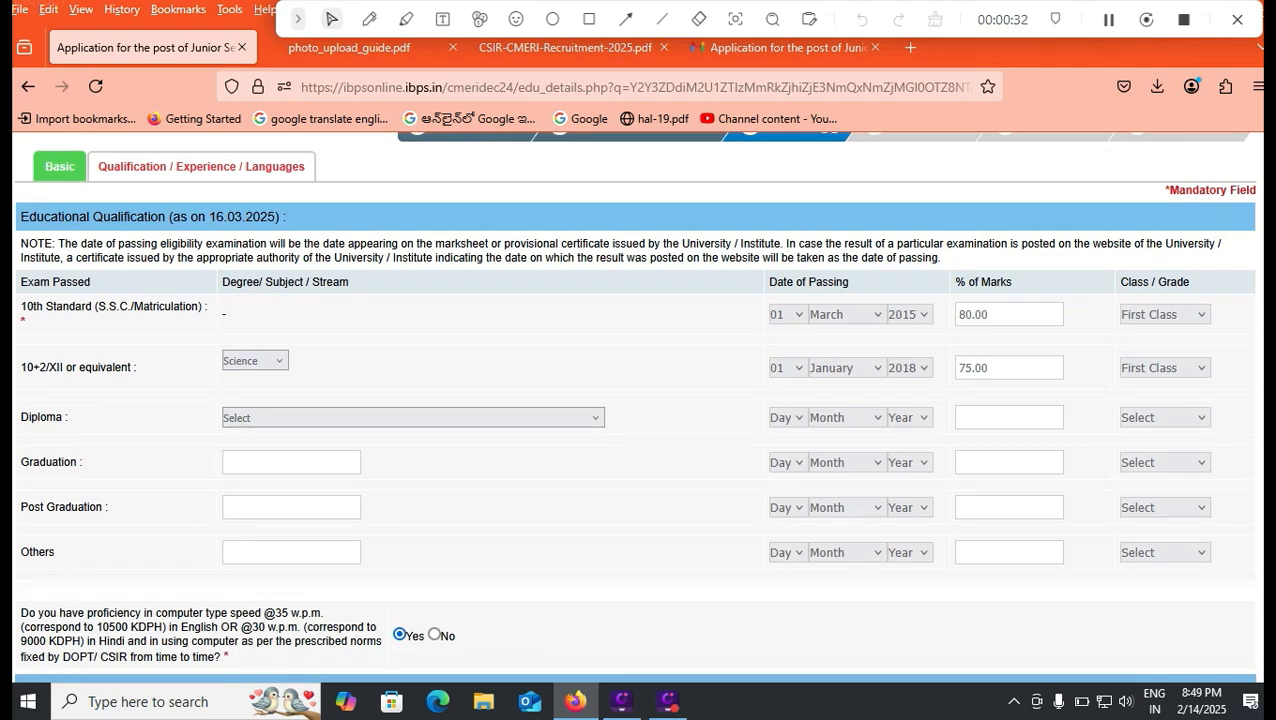
{"action": "scroll", "coordinate": [636, 400], "scroll_direction": "down", "scroll_amount": 2}
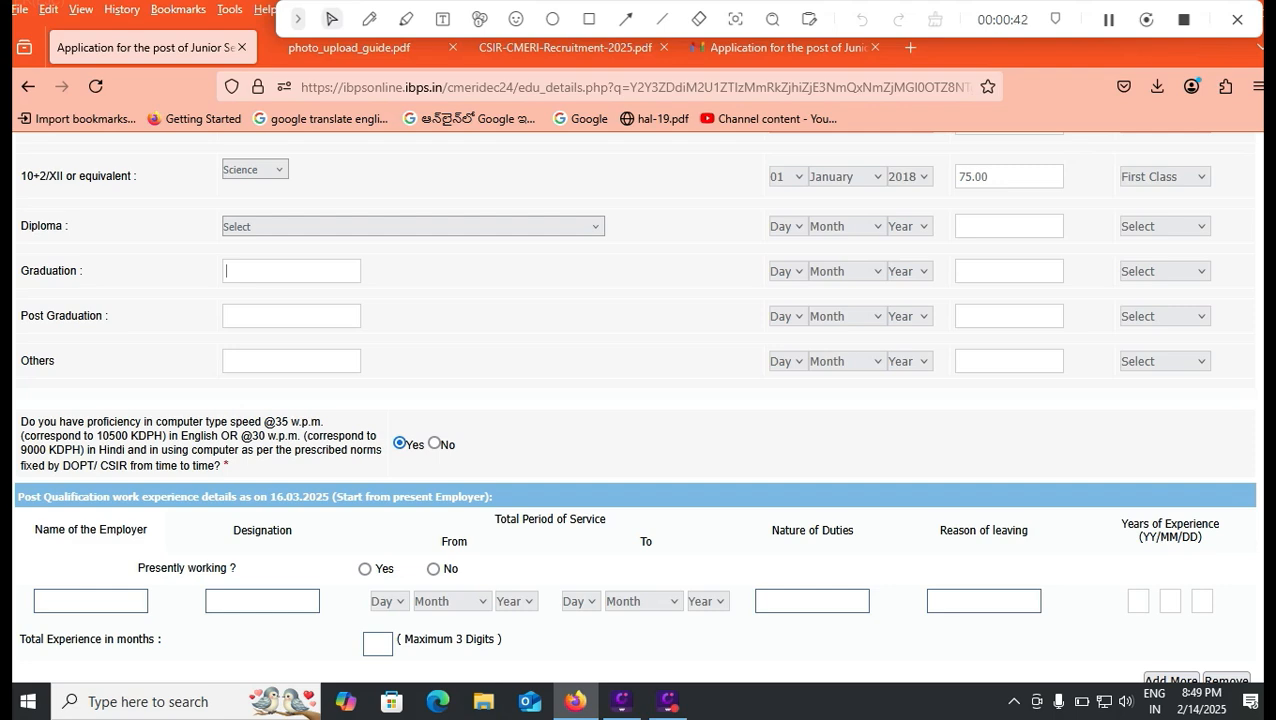
{"action": "scroll", "coordinate": [638, 400], "scroll_direction": "down", "scroll_amount": 2}
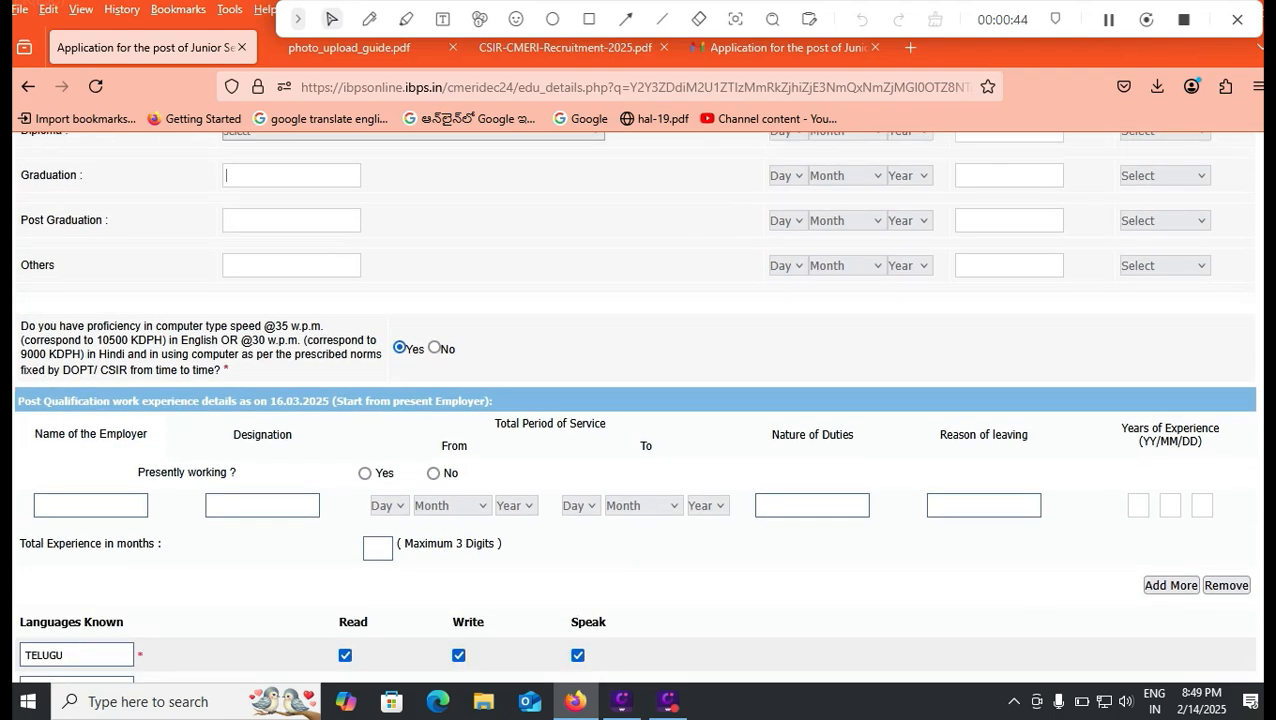
{"action": "scroll", "coordinate": [638, 400], "scroll_direction": "down", "scroll_amount": 2}
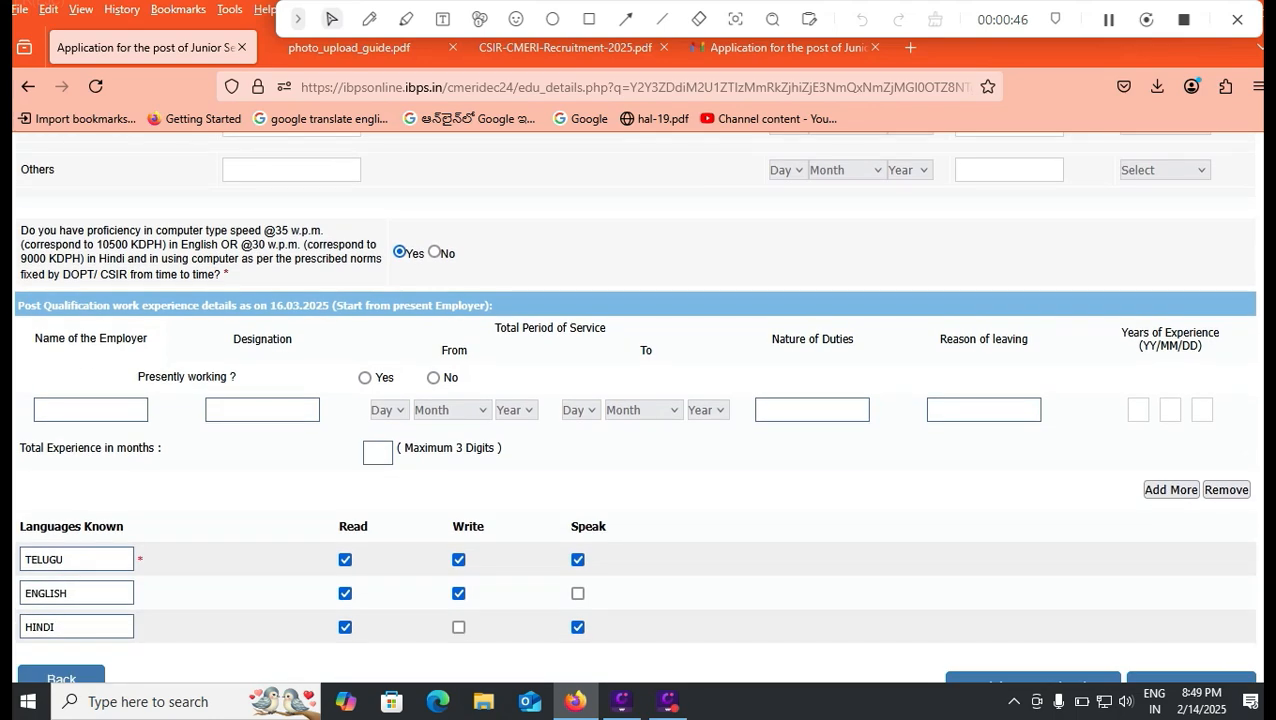
{"action": "scroll", "coordinate": [638, 400], "scroll_direction": "down", "scroll_amount": 2}
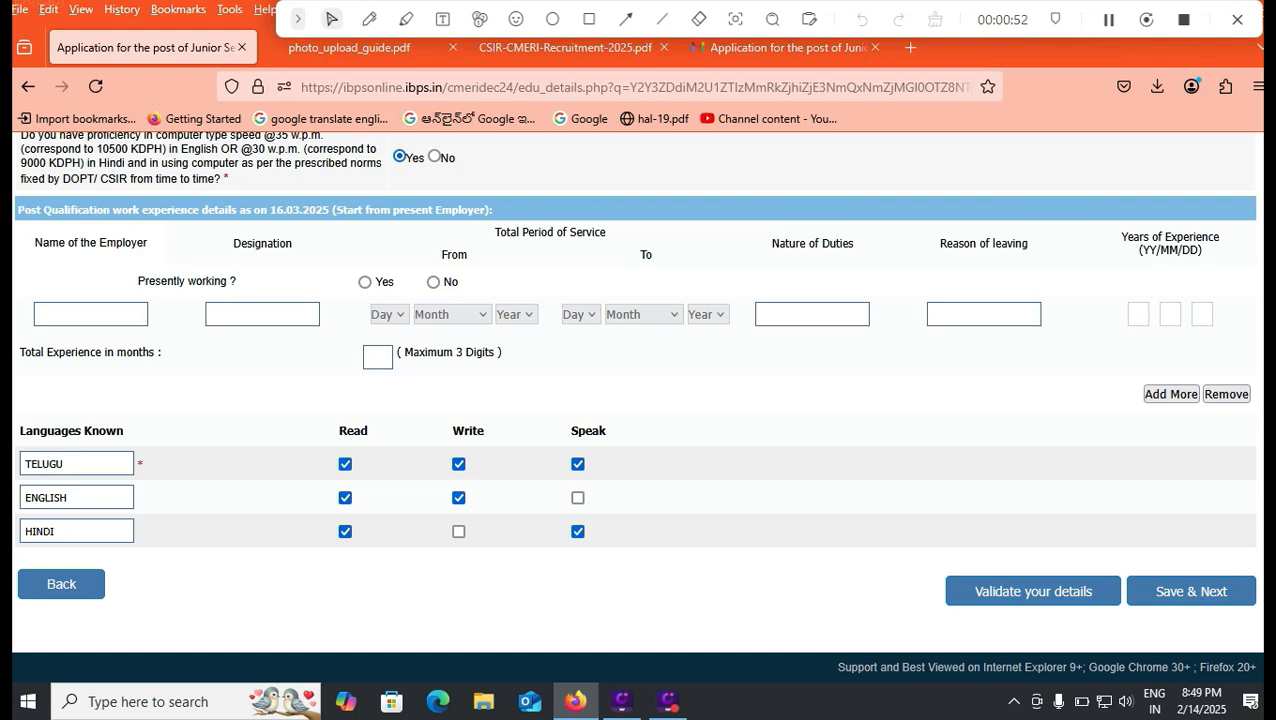
- Mark English as a language the applicant can speak and validate the qualification details
{"action": "left_click", "coordinate": [578, 498]}
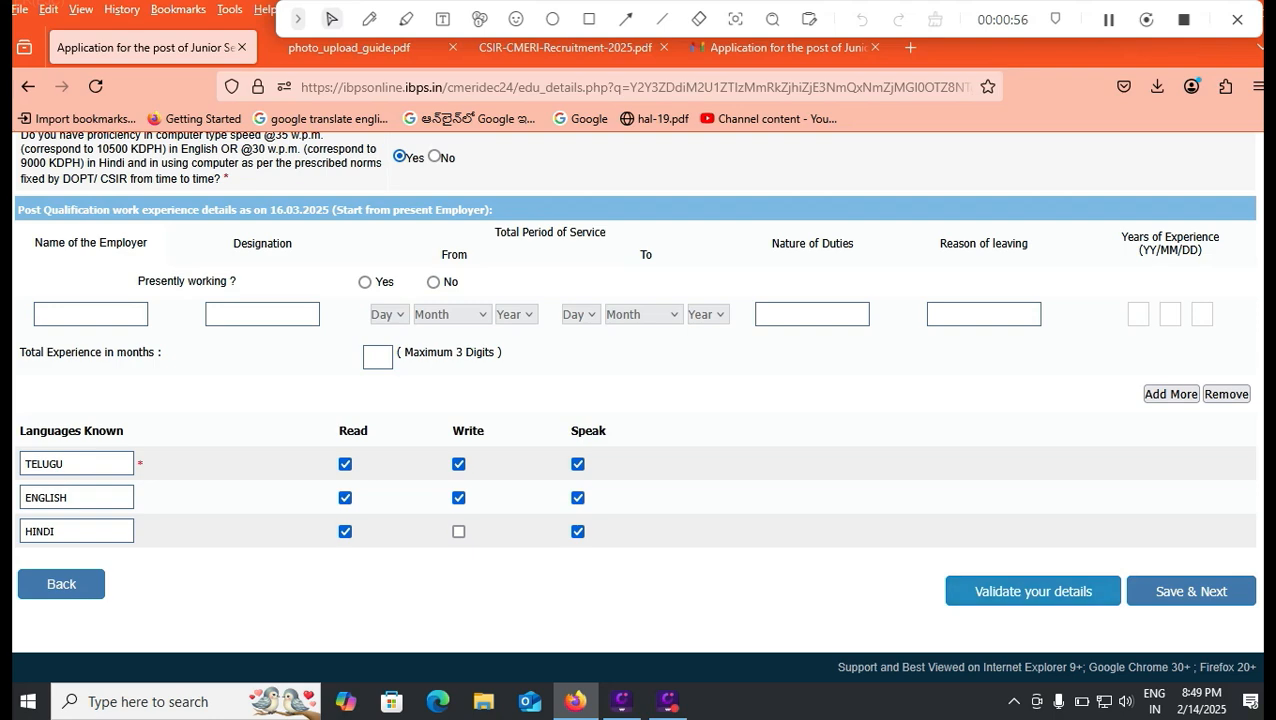
{"action": "left_click", "coordinate": [1033, 591]}
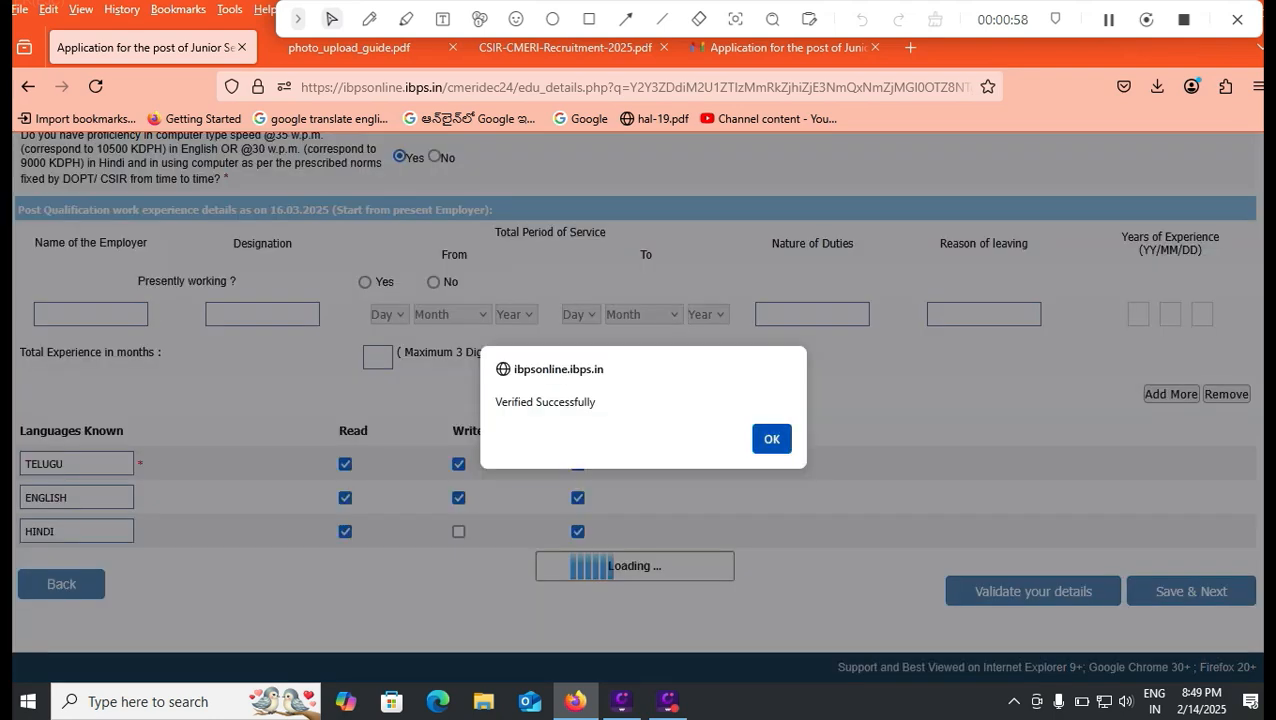
{"action": "key", "text": "Return"}
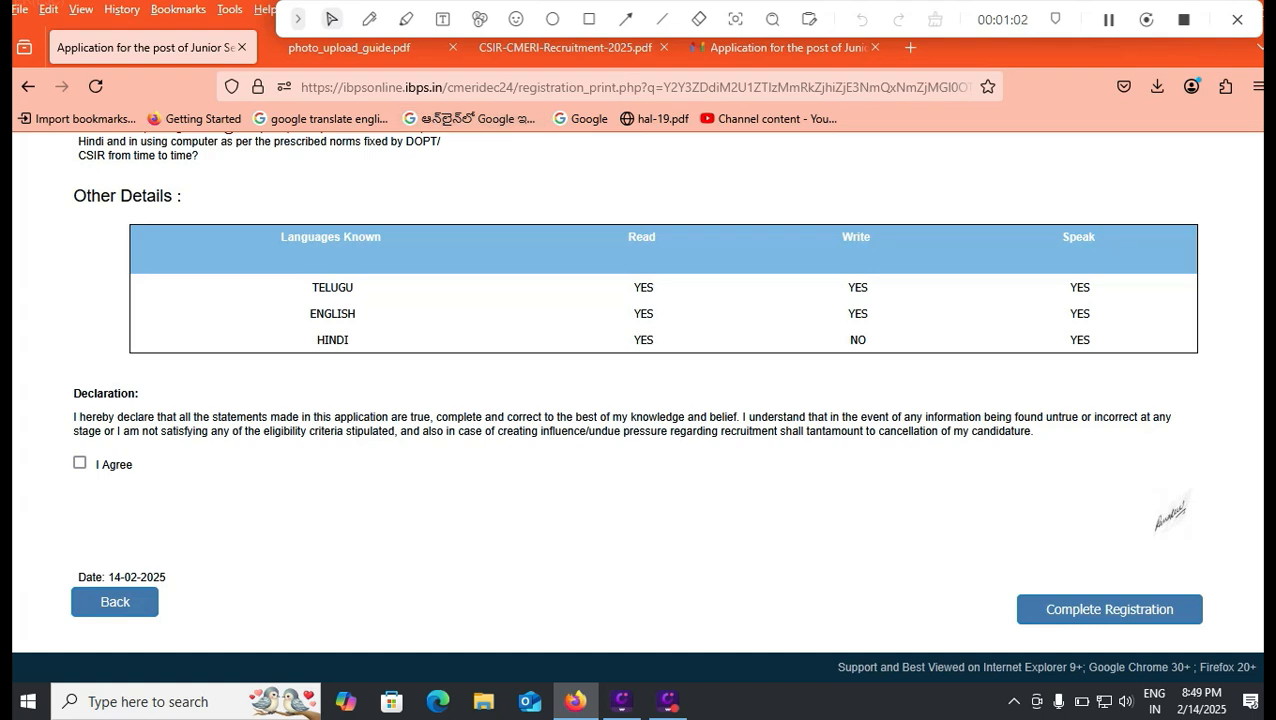
- Outline the Back button with a rectangle annotation and agree to the declaration on the application preview
{"action": "left_click", "coordinate": [589, 19]}
{"action": "left_click_drag", "start_coordinate": [46, 574], "coordinate": [173, 630]}
{"action": "left_click", "coordinate": [332, 19]}
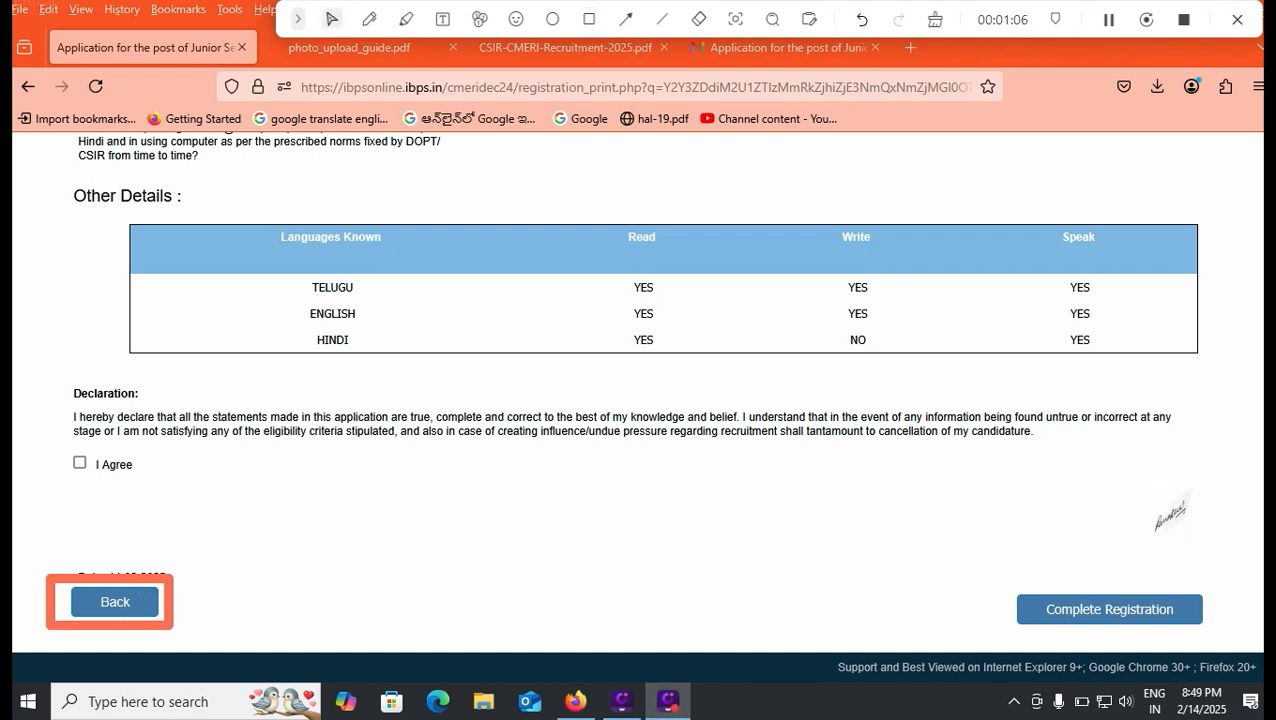
{"action": "left_click", "coordinate": [80, 463]}
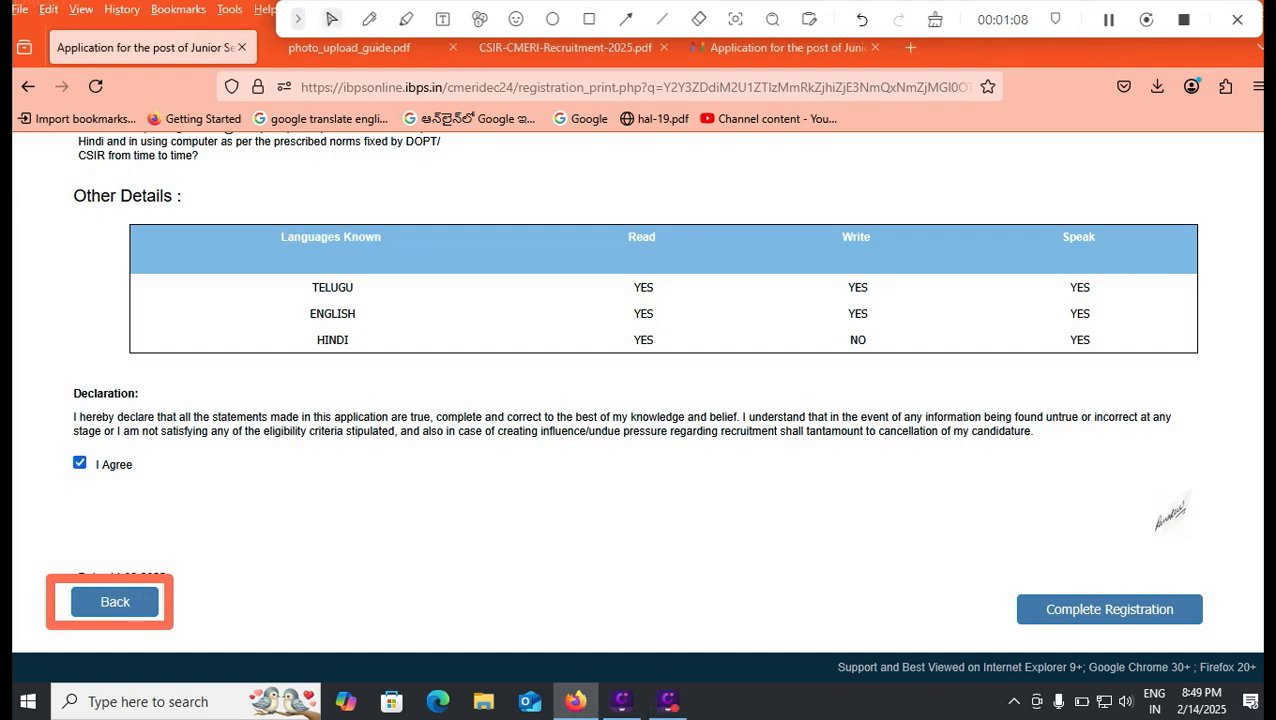
- Outline the Complete Registration button with a rectangle annotation
{"action": "left_click", "coordinate": [589, 19]}
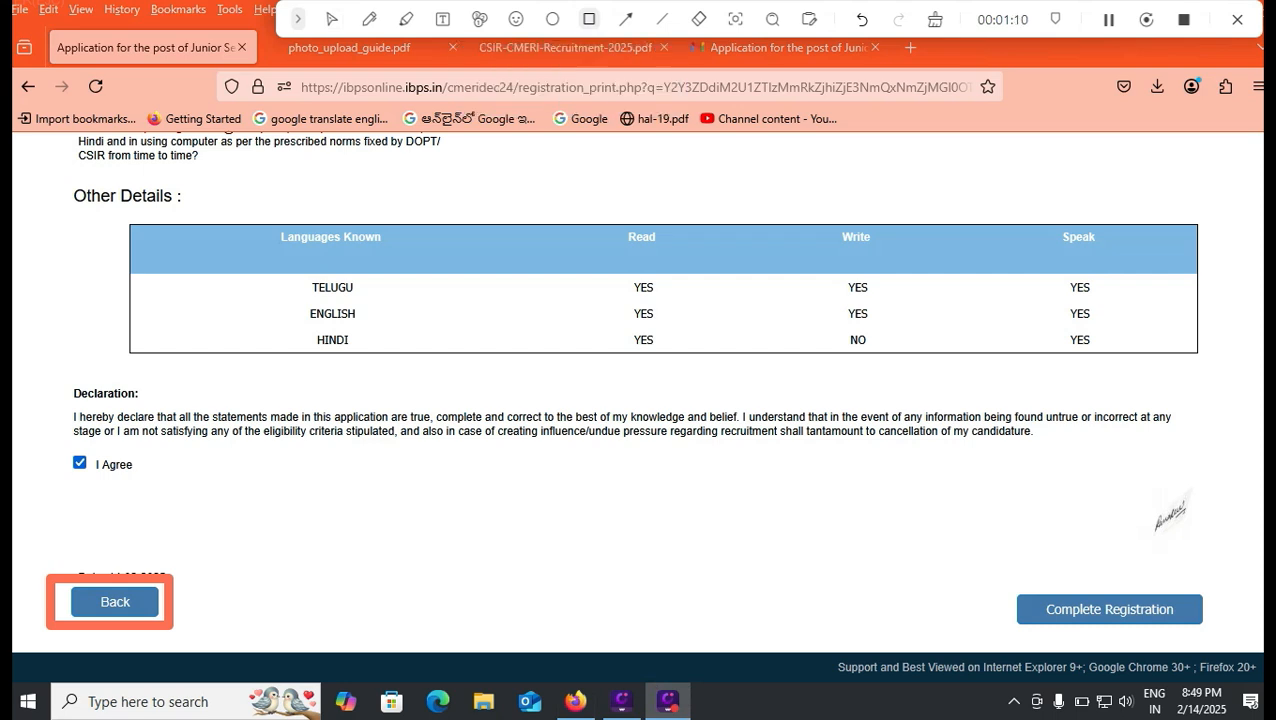
{"action": "left_click_drag", "start_coordinate": [998, 583], "coordinate": [1219, 640]}
{"action": "left_click", "coordinate": [332, 19]}
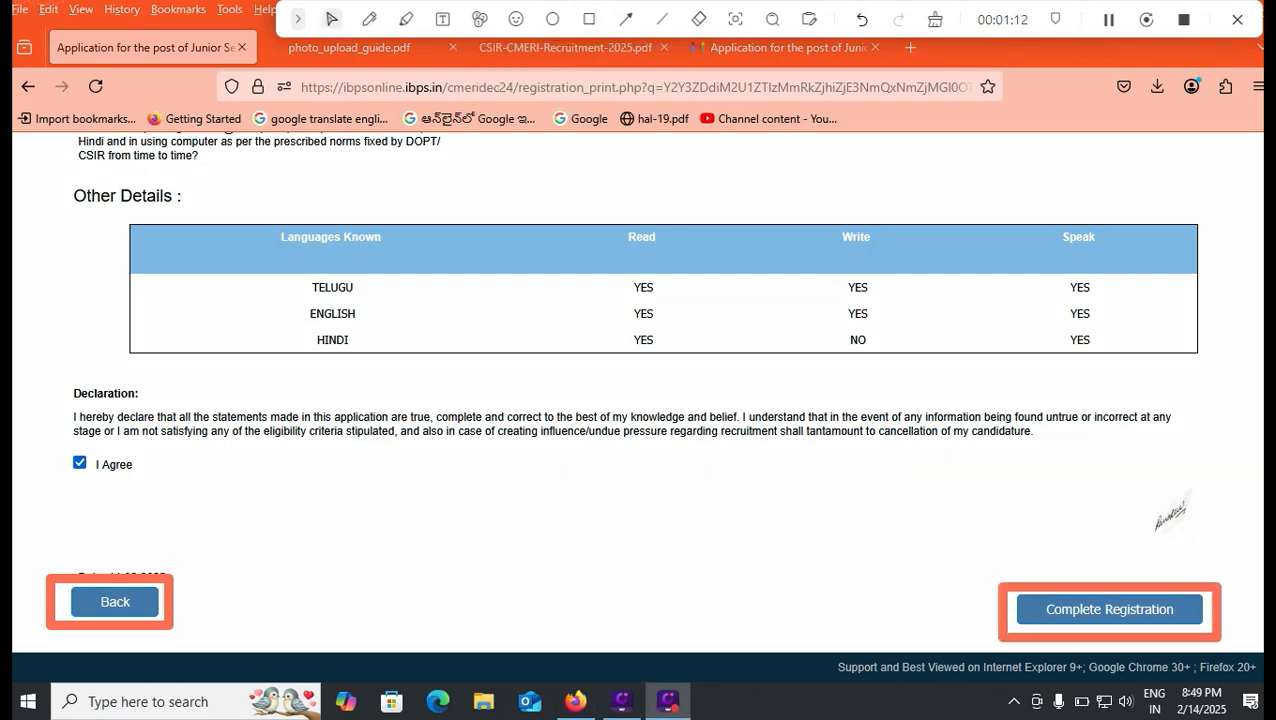
- Complete the registration and accept both confirmation prompts
{"action": "left_click", "coordinate": [1110, 609]}
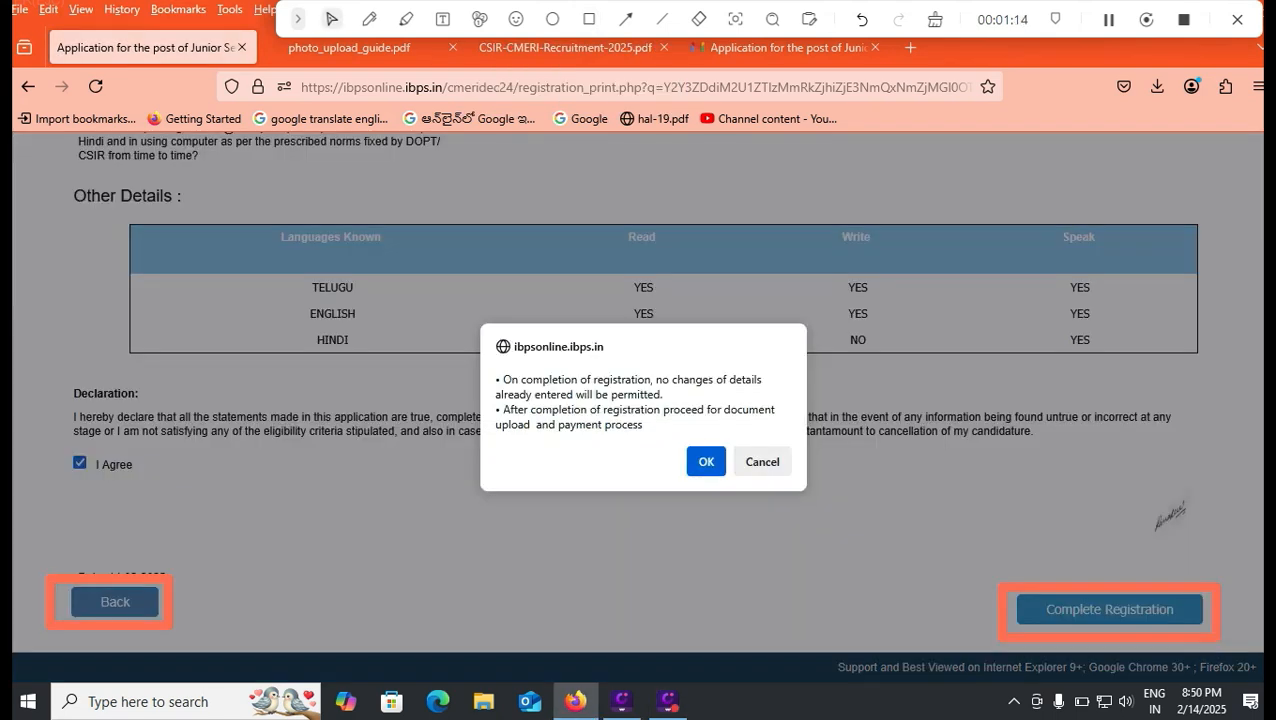
{"action": "key", "text": "Return"}
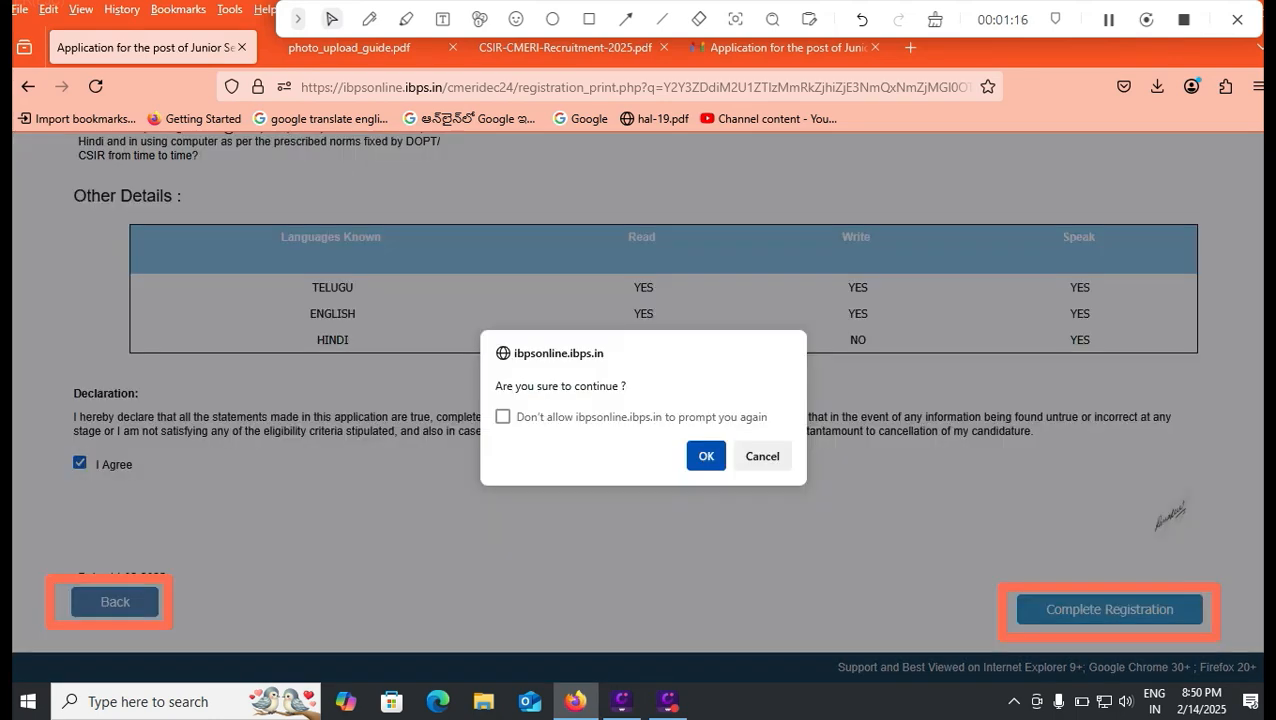
{"action": "key", "text": "Return"}
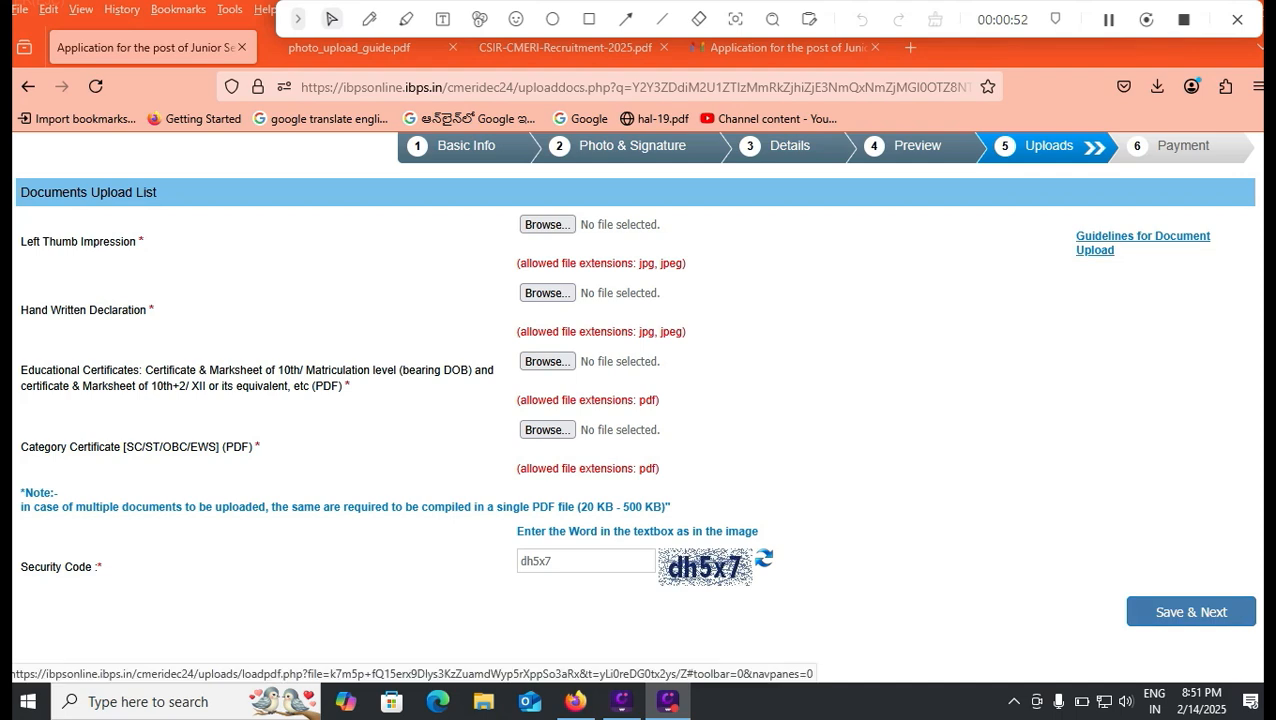
- Open the Guidelines for Document Upload and review the photograph, signature, thumb impression, declaration and certificate file requirements and scanning notes
{"action": "left_click", "coordinate": [1143, 243]}
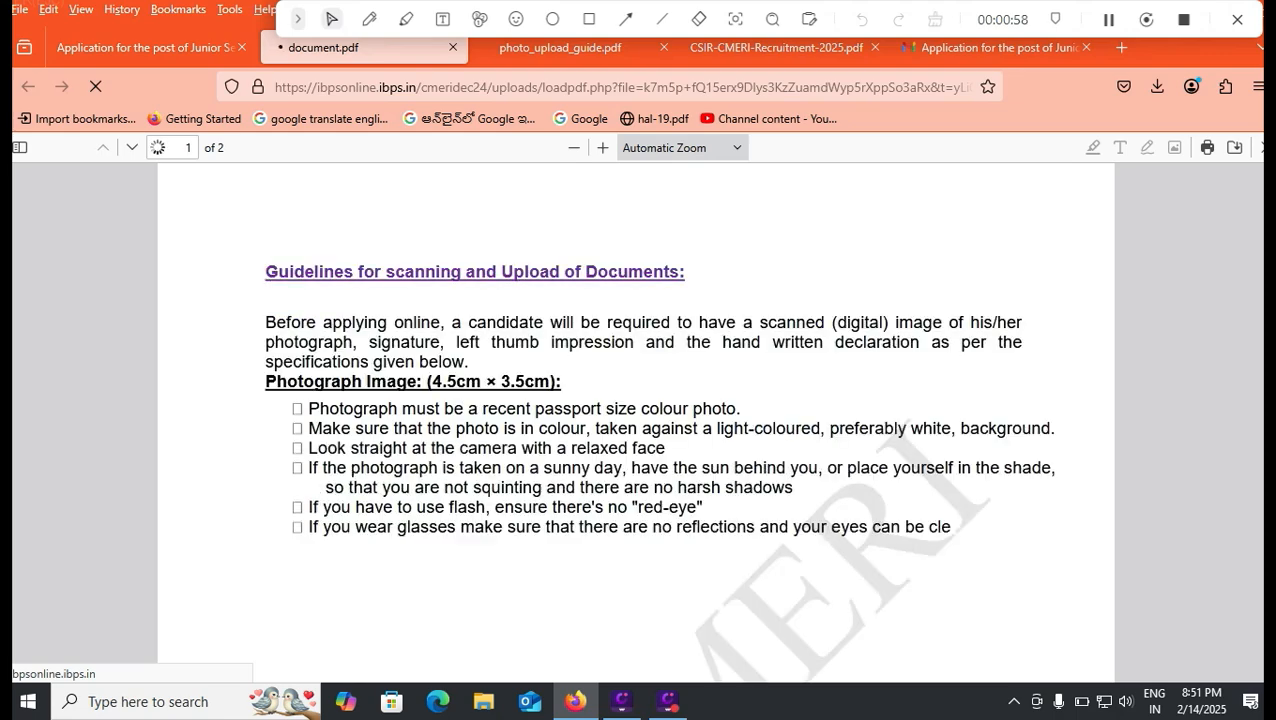
{"action": "scroll", "coordinate": [636, 420], "scroll_direction": "down", "scroll_amount": 2}
{"action": "scroll", "coordinate": [630, 676], "scroll_direction": "down", "scroll_amount": 5}
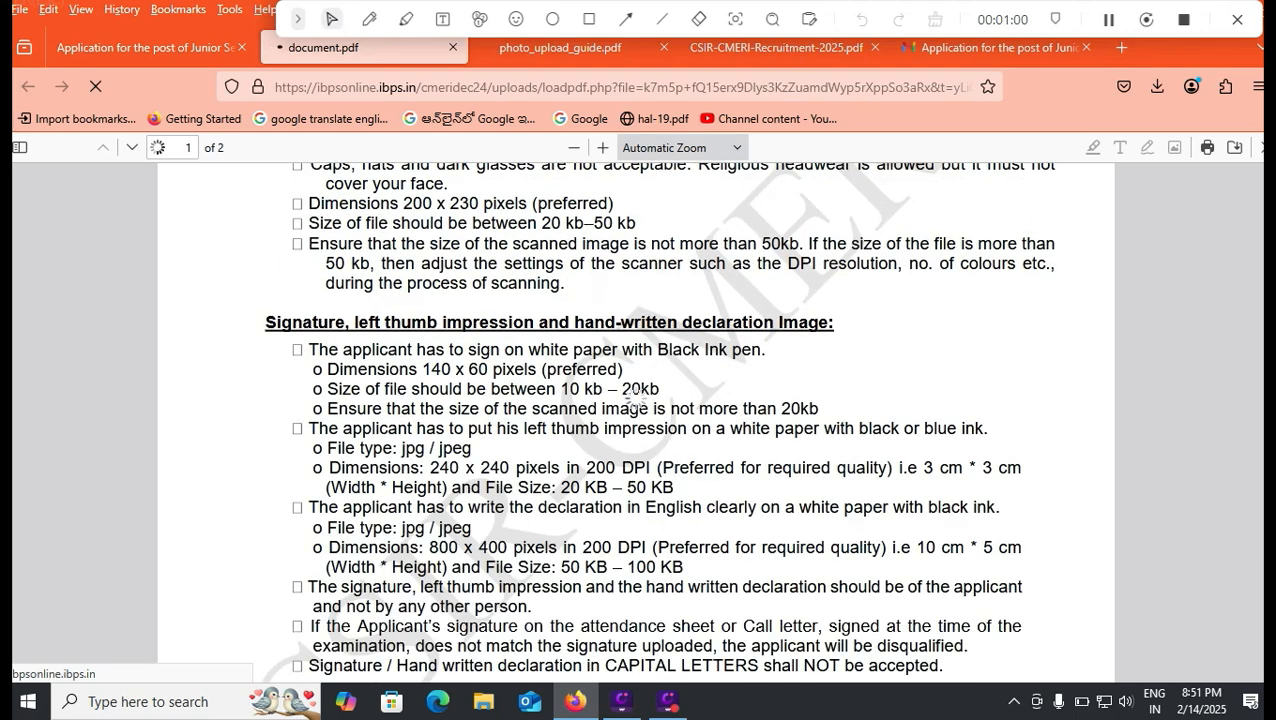
{"action": "scroll", "coordinate": [636, 420], "scroll_direction": "down", "scroll_amount": 2}
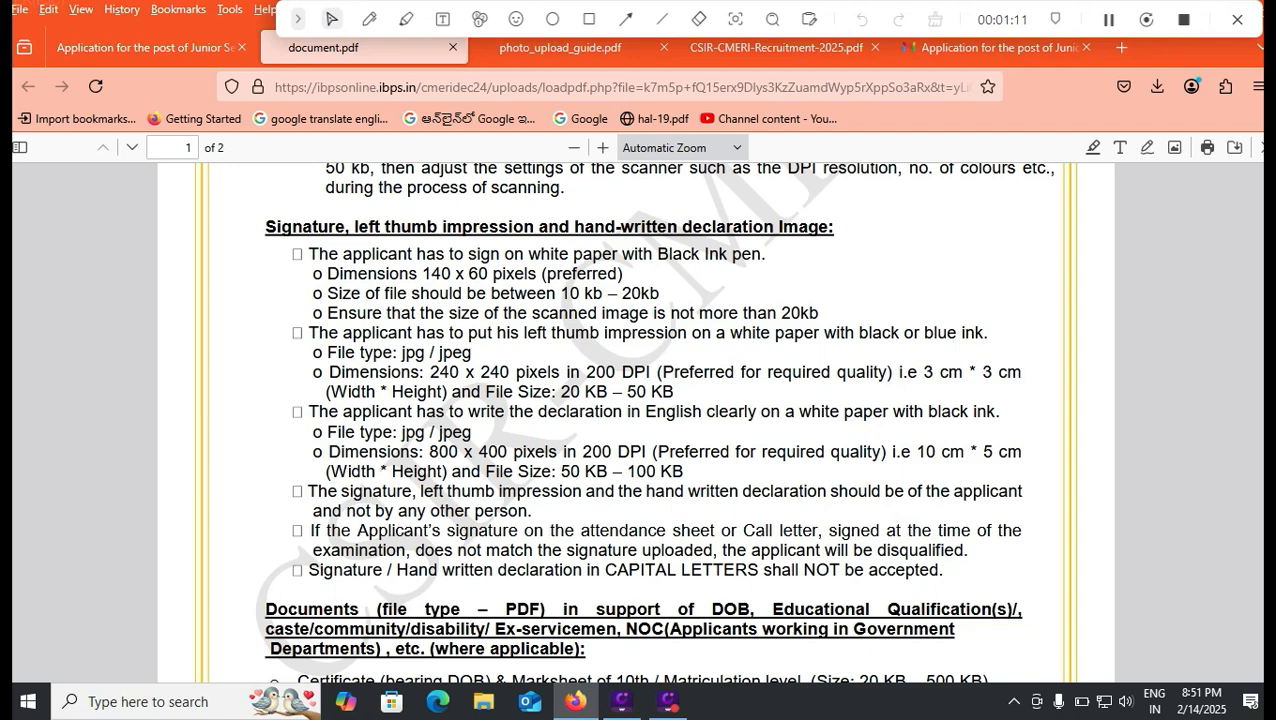
{"action": "left_click_drag", "start_coordinate": [755, 451], "coordinate": [558, 471]}
{"action": "scroll", "coordinate": [558, 471], "scroll_direction": "down", "scroll_amount": 3}
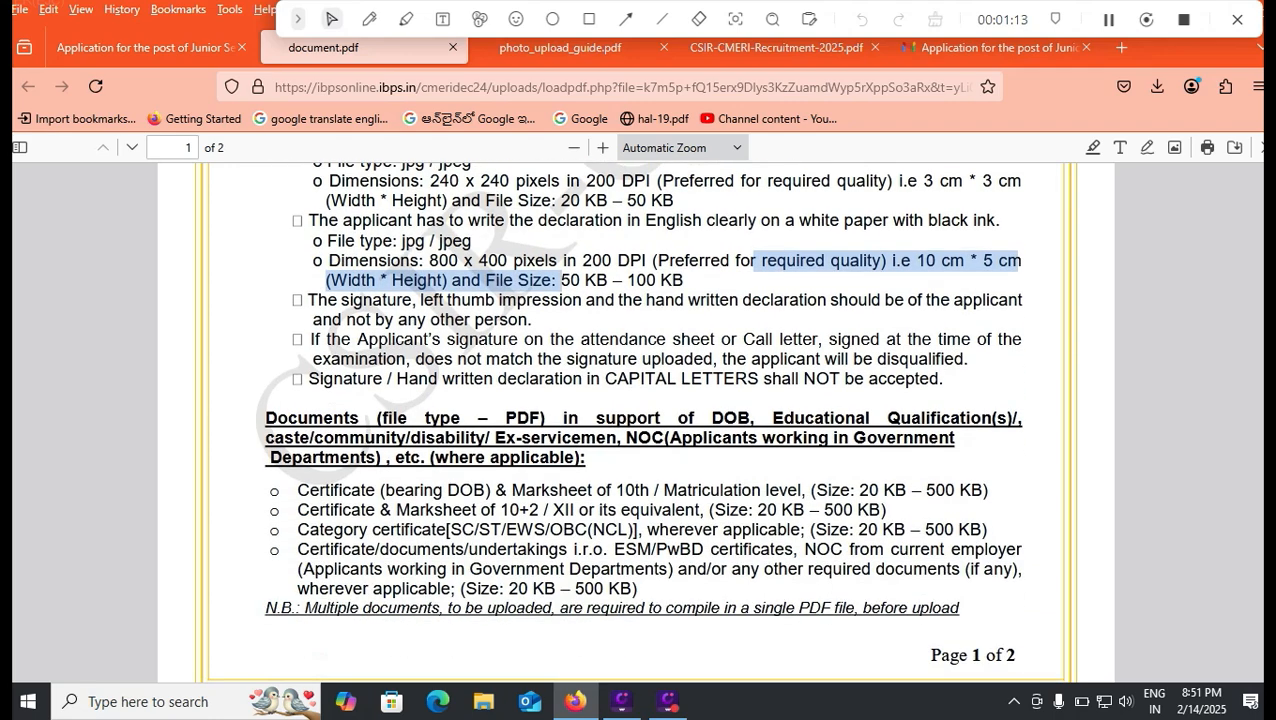
{"action": "scroll", "coordinate": [636, 420], "scroll_direction": "down", "scroll_amount": 6}
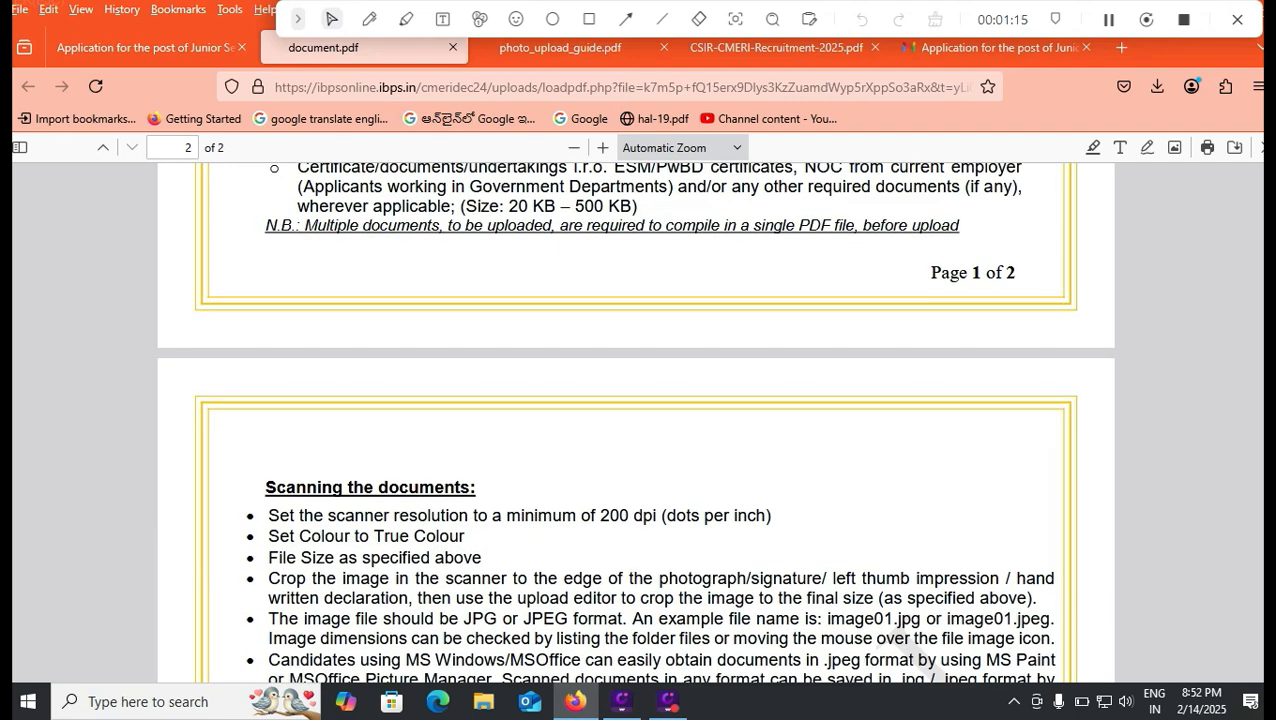
{"action": "scroll", "coordinate": [636, 420], "scroll_direction": "down", "scroll_amount": 10}
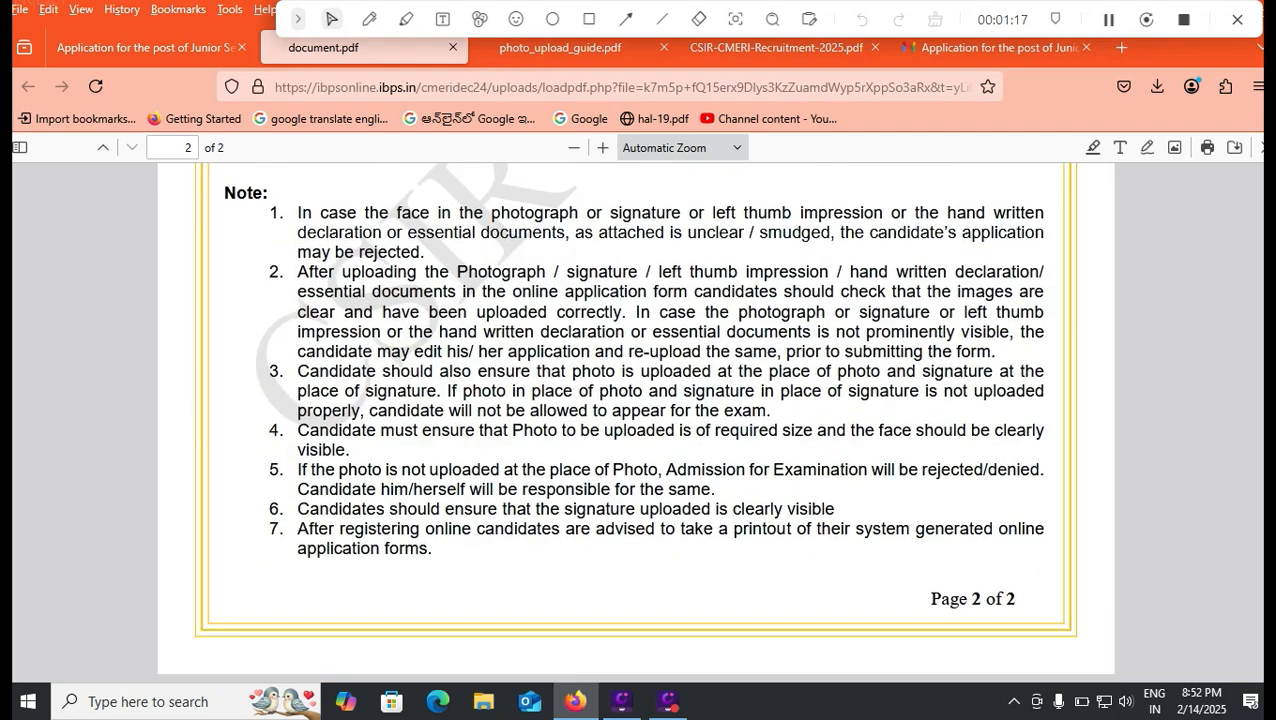
{"action": "scroll", "coordinate": [636, 420], "scroll_direction": "up", "scroll_amount": 15}
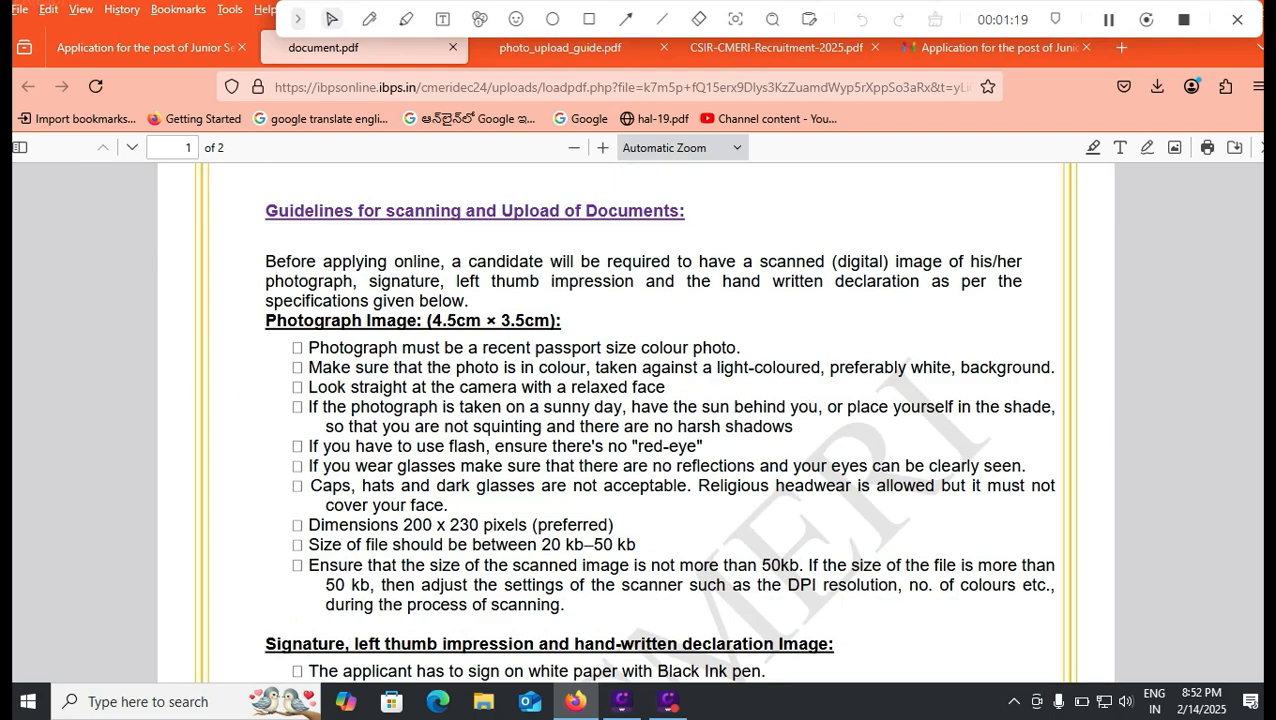
- In CSIR-CMERI-Recruitment-2025.pdf, review the documents to scan on page 10 and highlight the hand written declaration text
{"action": "left_click", "coordinate": [776, 48]}
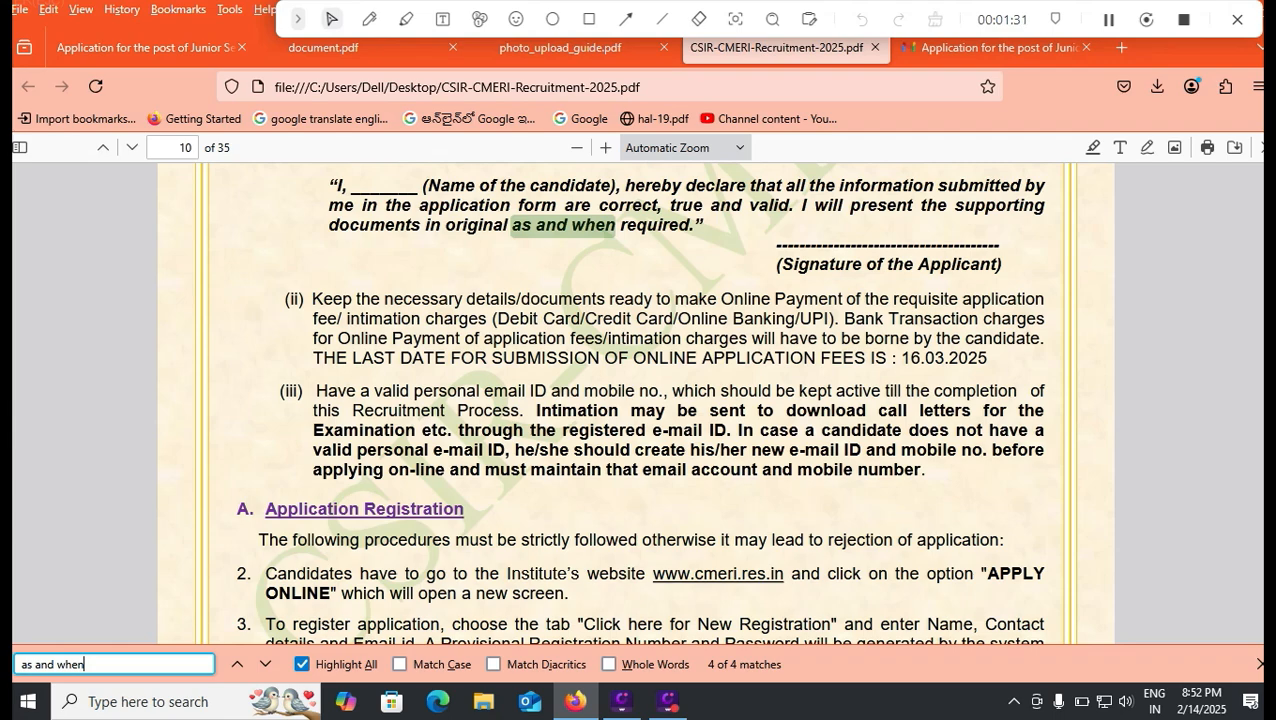
{"action": "scroll", "coordinate": [640, 400], "scroll_direction": "up", "scroll_amount": 4}
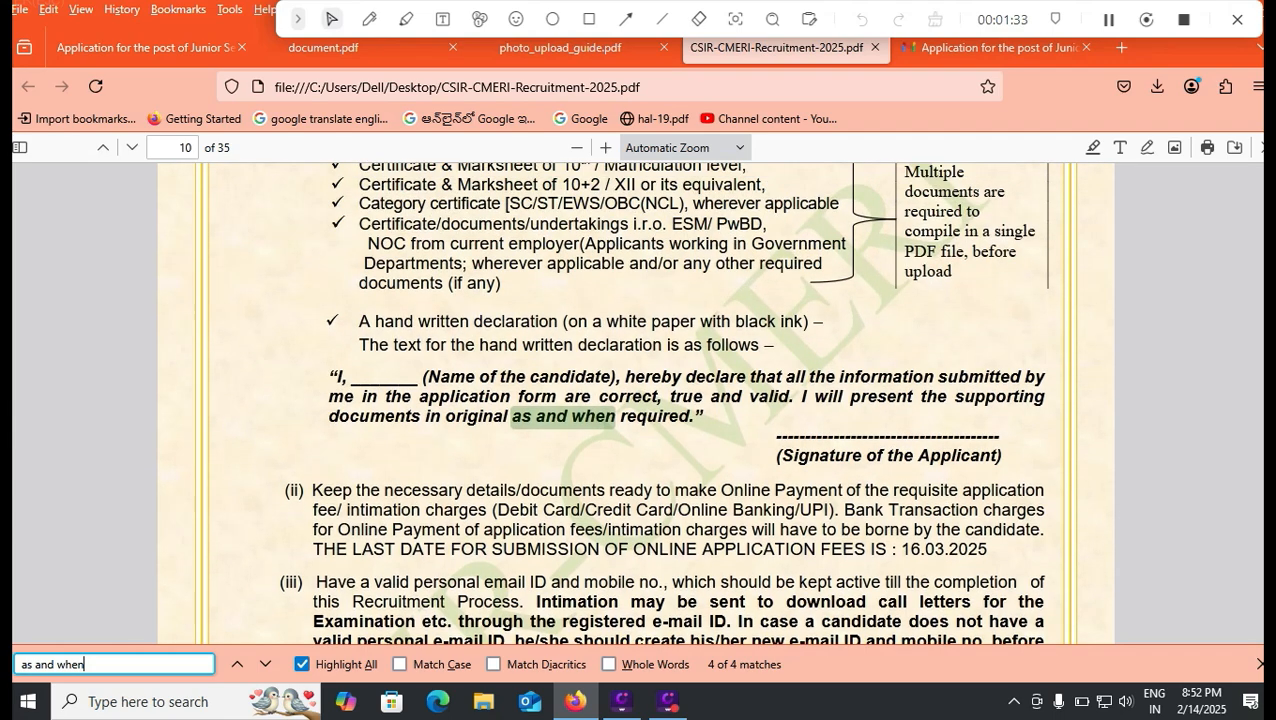
{"action": "scroll", "coordinate": [673, 402], "scroll_direction": "up", "scroll_amount": 4}
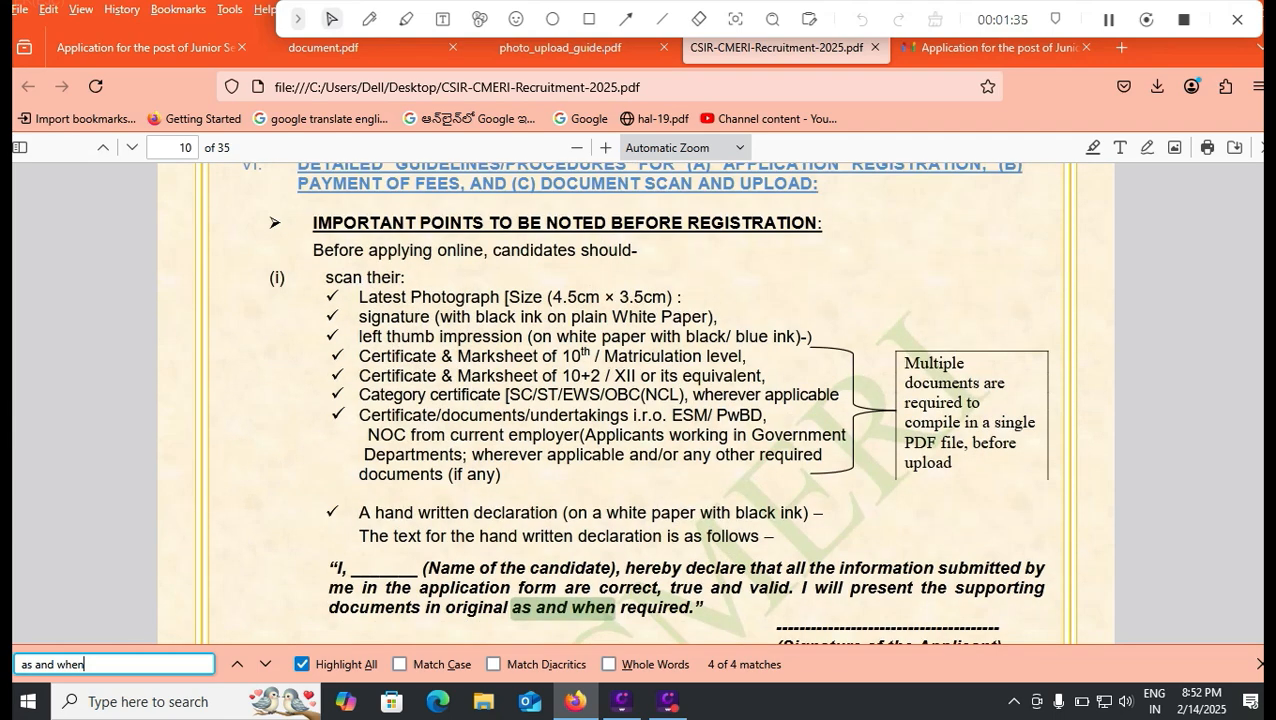
{"action": "scroll", "coordinate": [645, 400], "scroll_direction": "down", "scroll_amount": 4}
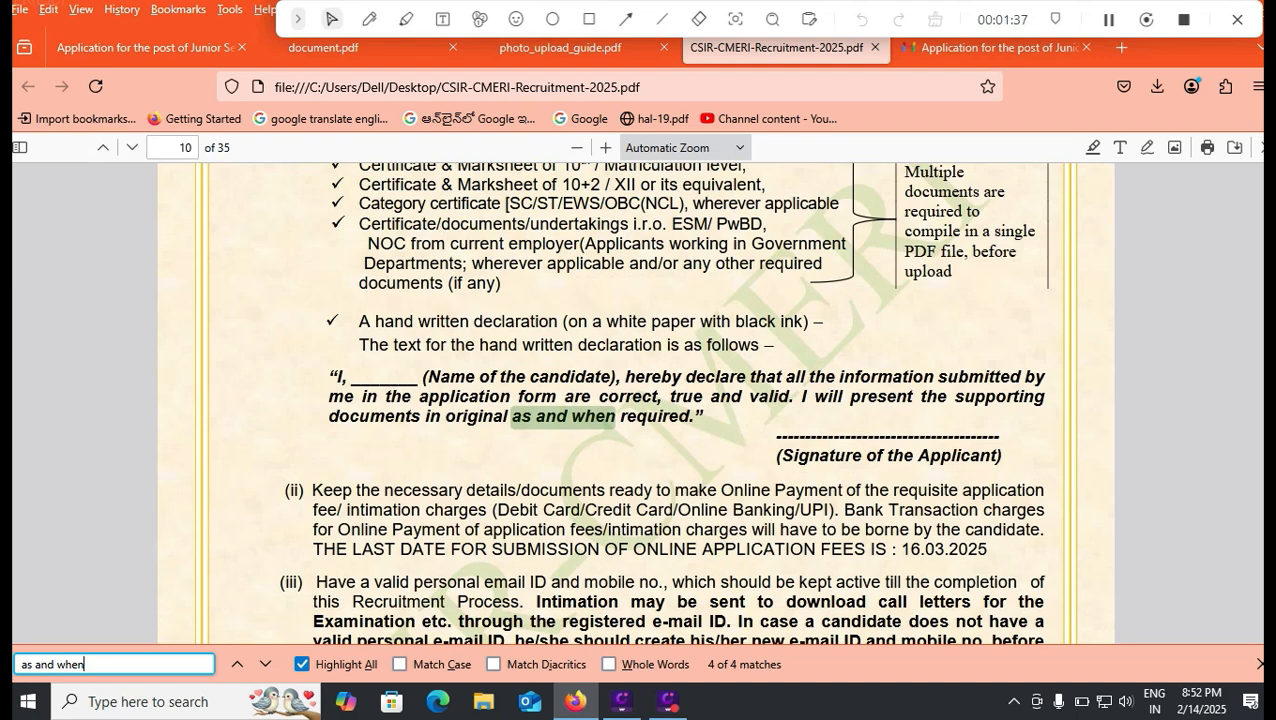
{"action": "left_click", "coordinate": [738, 321]}
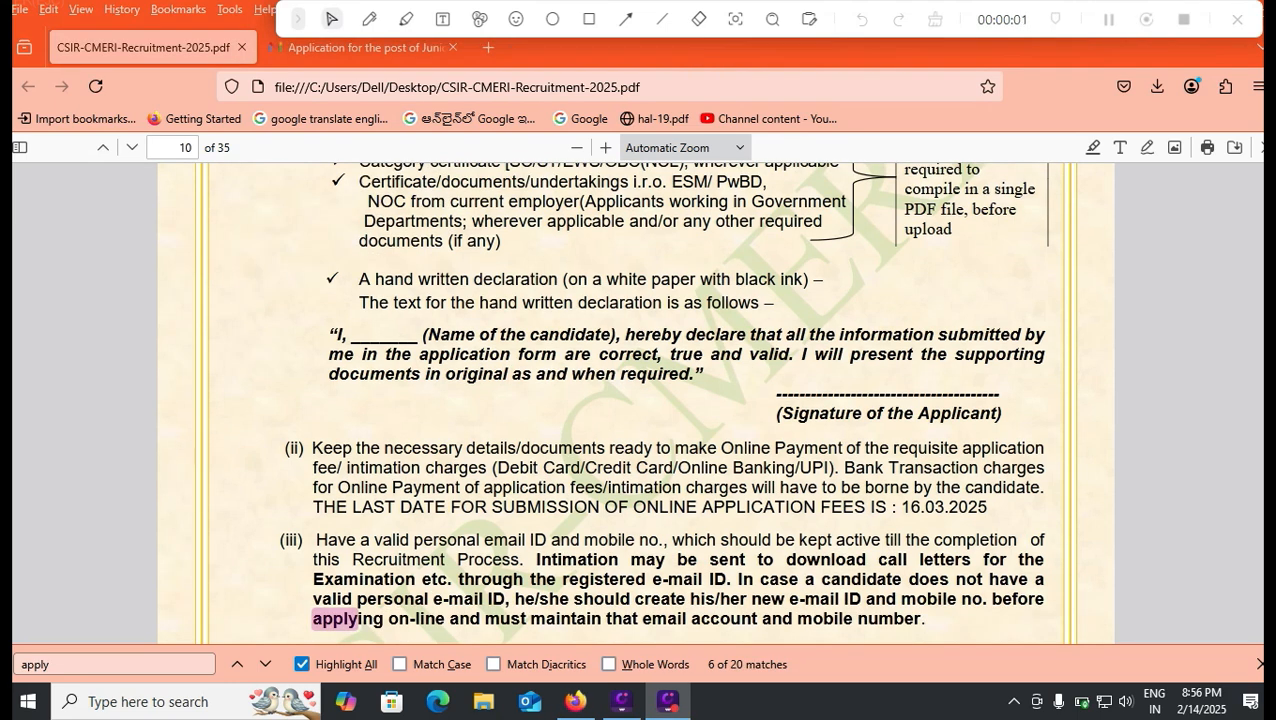
{"action": "left_click_drag", "start_coordinate": [330, 334], "coordinate": [703, 375]}
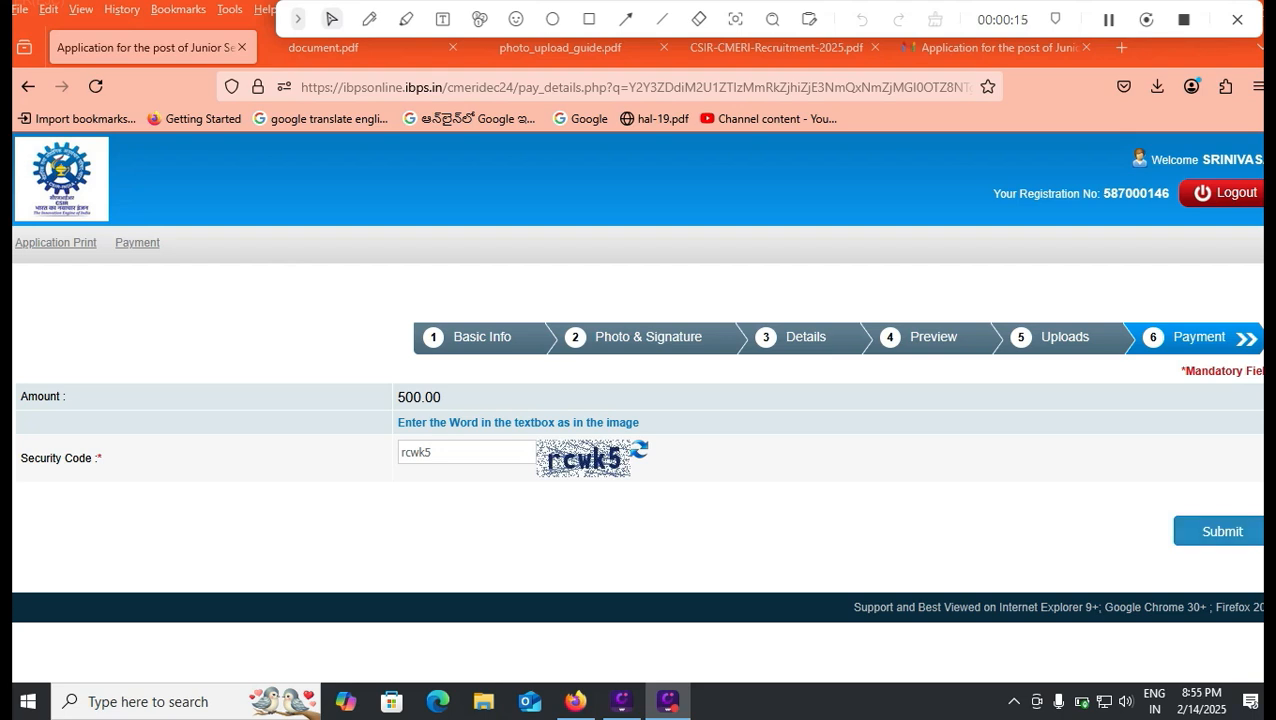
- Submit the application fee payment form and confirm the submission
{"action": "left_click", "coordinate": [1222, 531]}
{"action": "key", "text": "Return"}
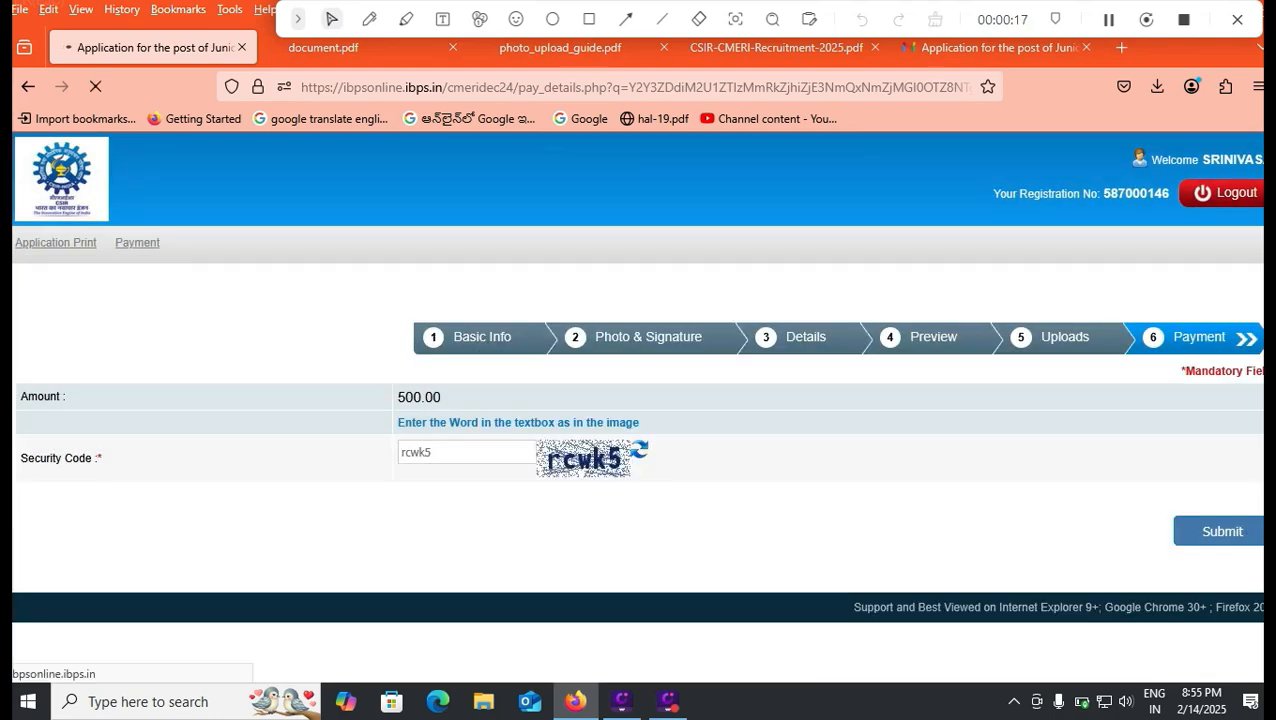